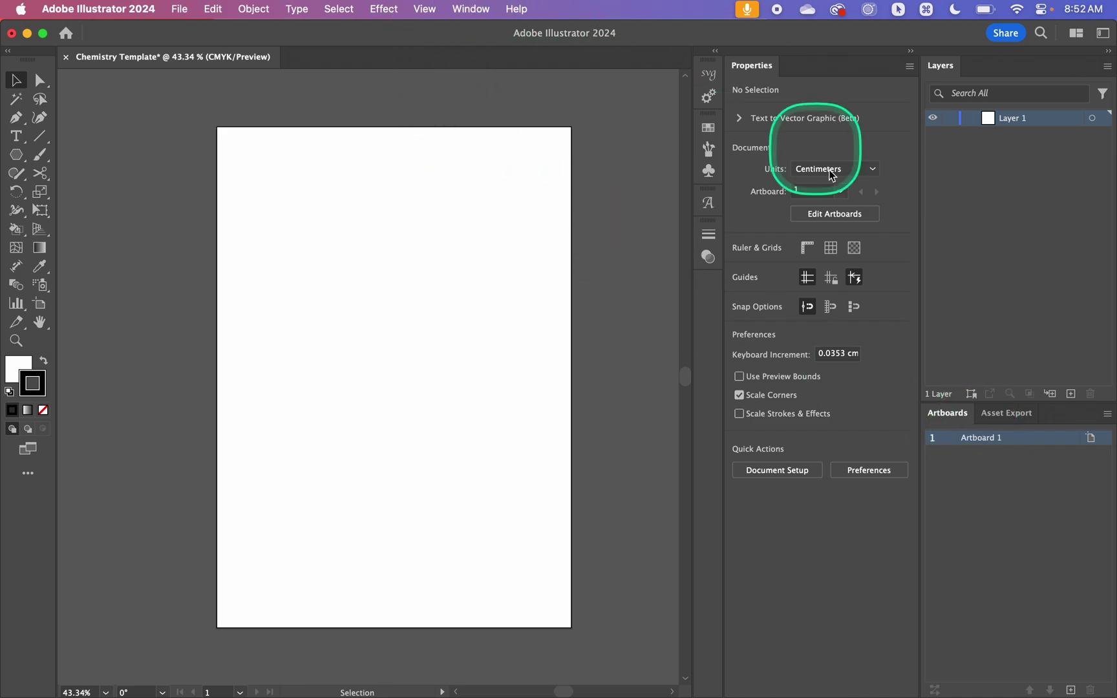
Check in the list of available panels that Properties is enabled.
click(478, 7)
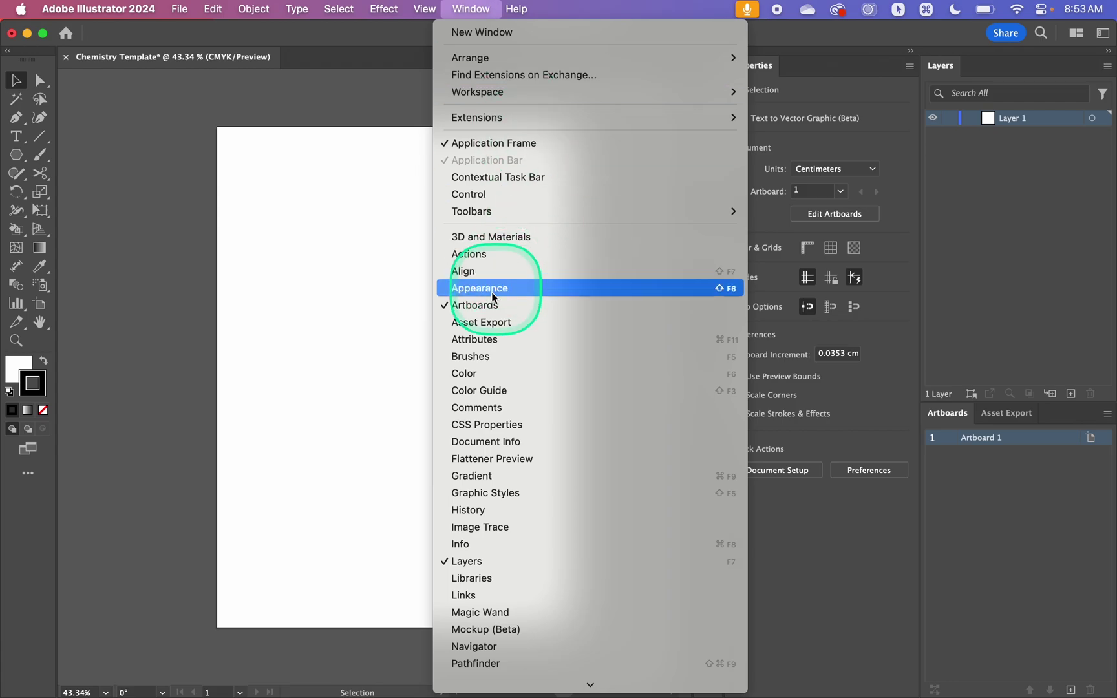
scroll(503, 577, down, 4)
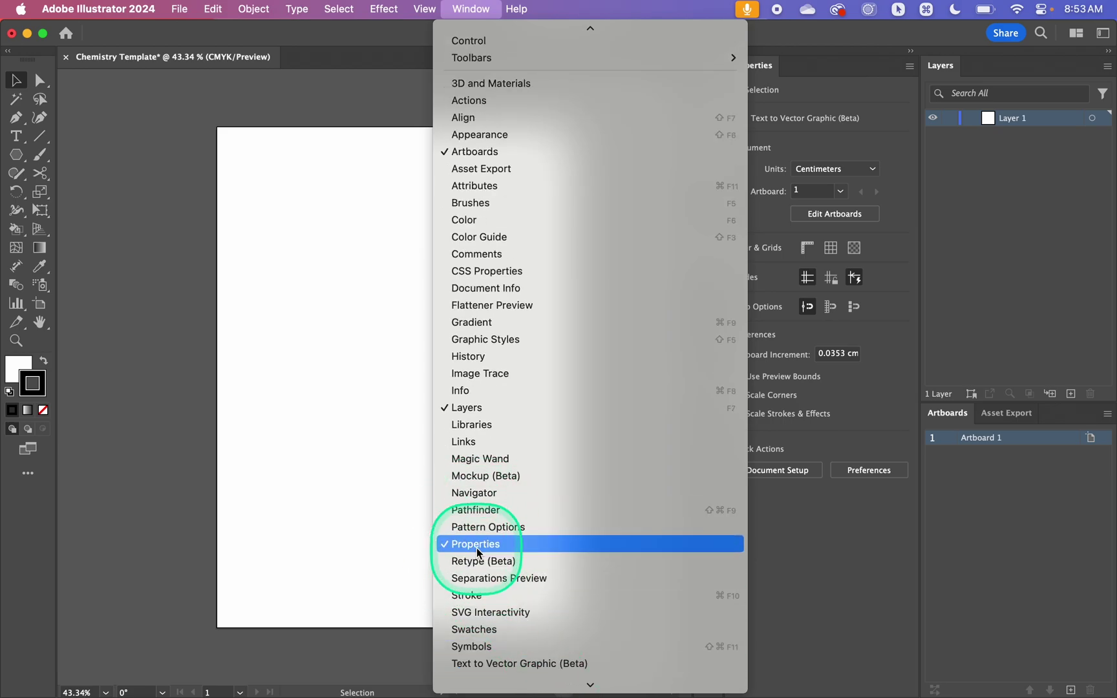
click(476, 5)
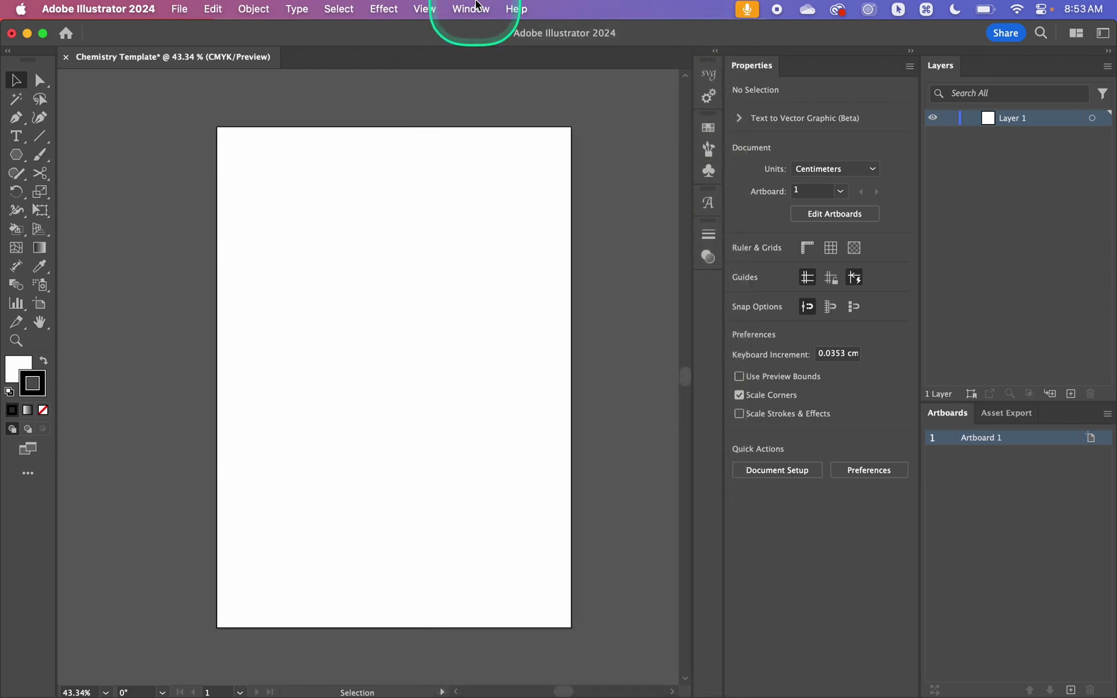
Set the toolbar to the Advanced layout.
click(27, 475)
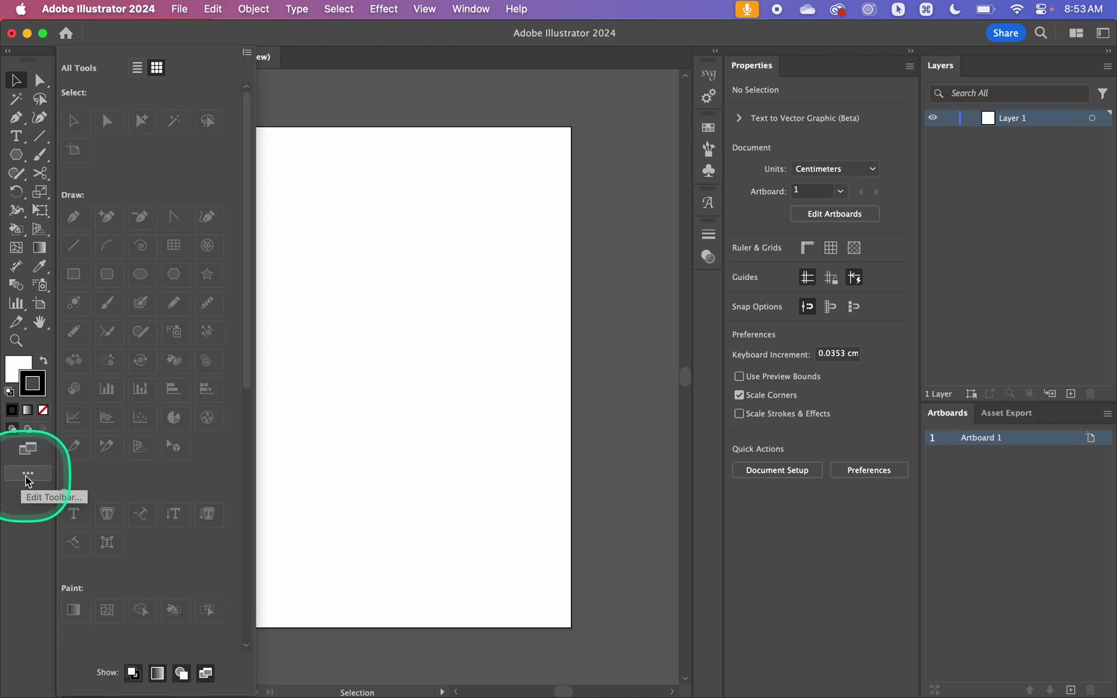
click(248, 56)
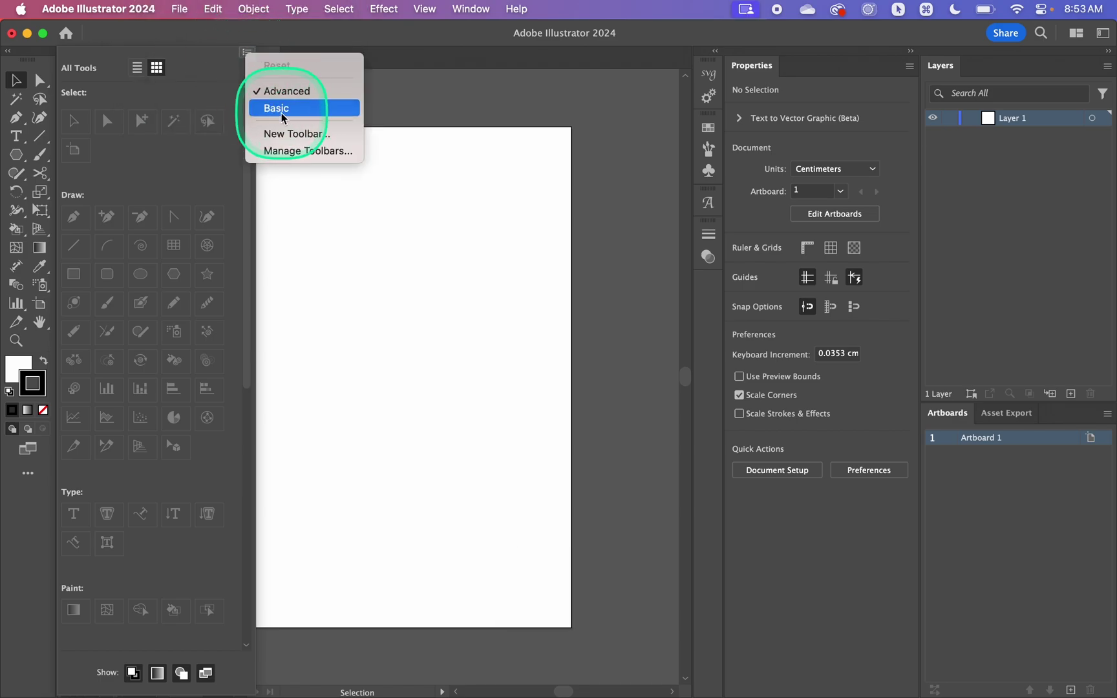
click(302, 97)
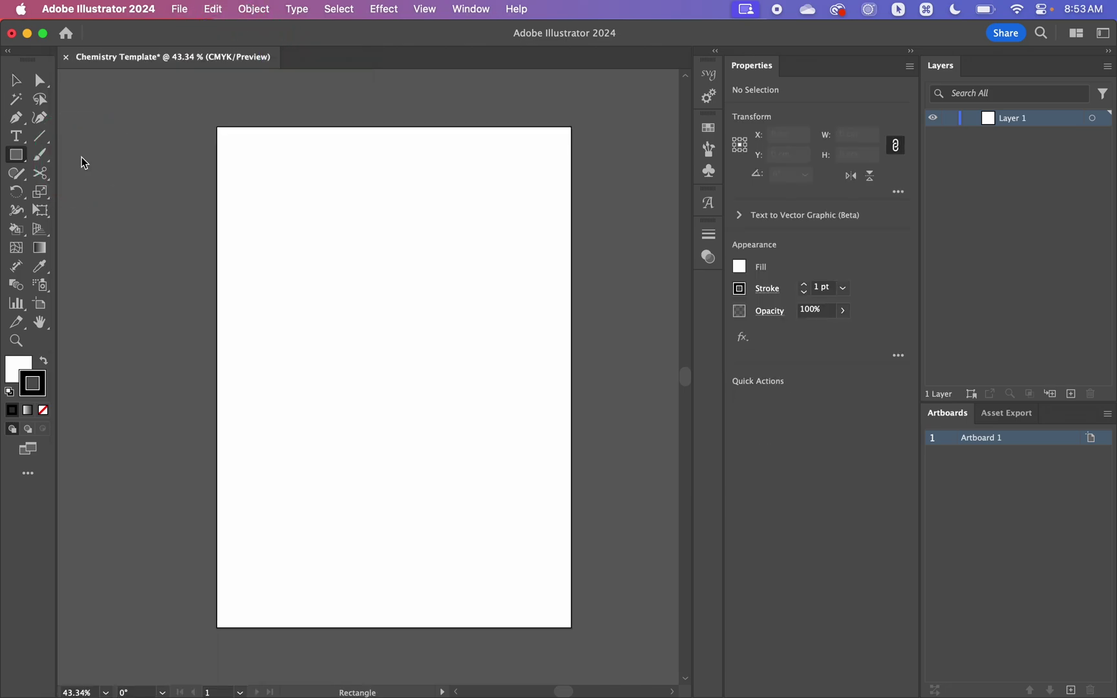
Create a six-sided polygon with a 0.5191 cm radius in the upper part of the artboard using the Polygon tool.
click(20, 157)
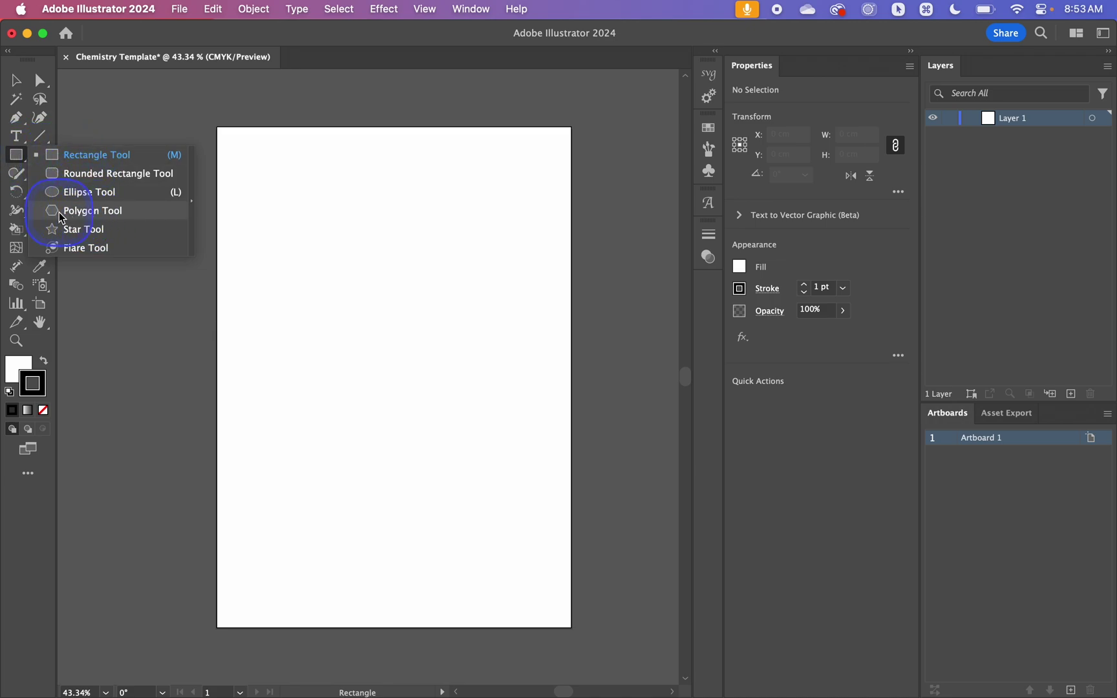
click(136, 212)
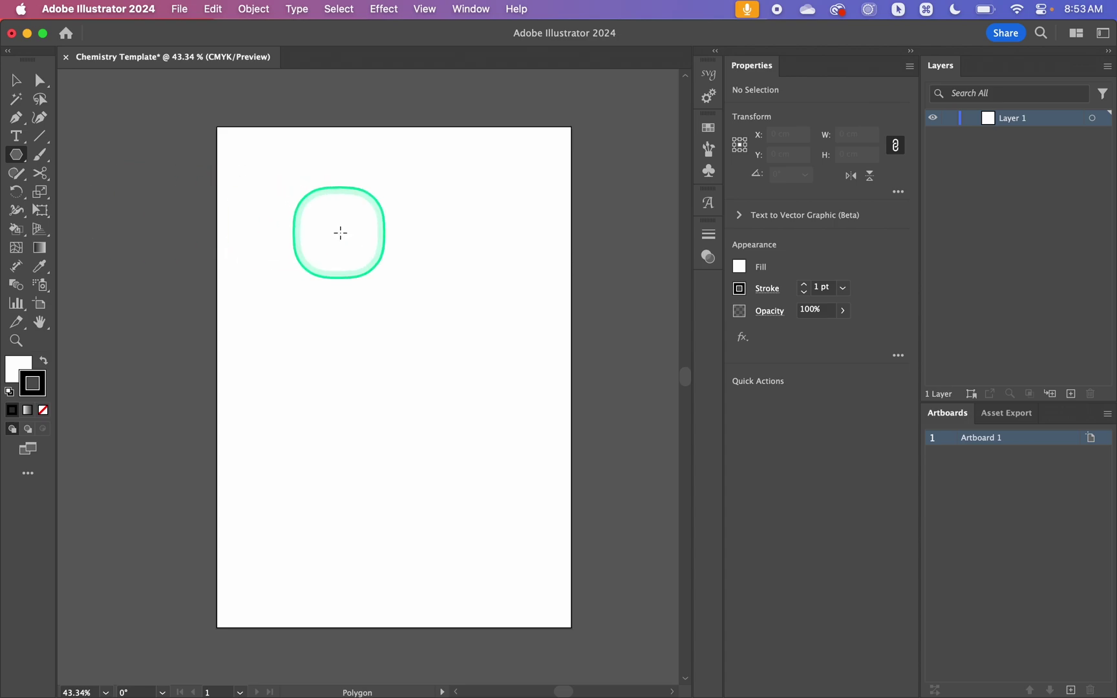
click(348, 233)
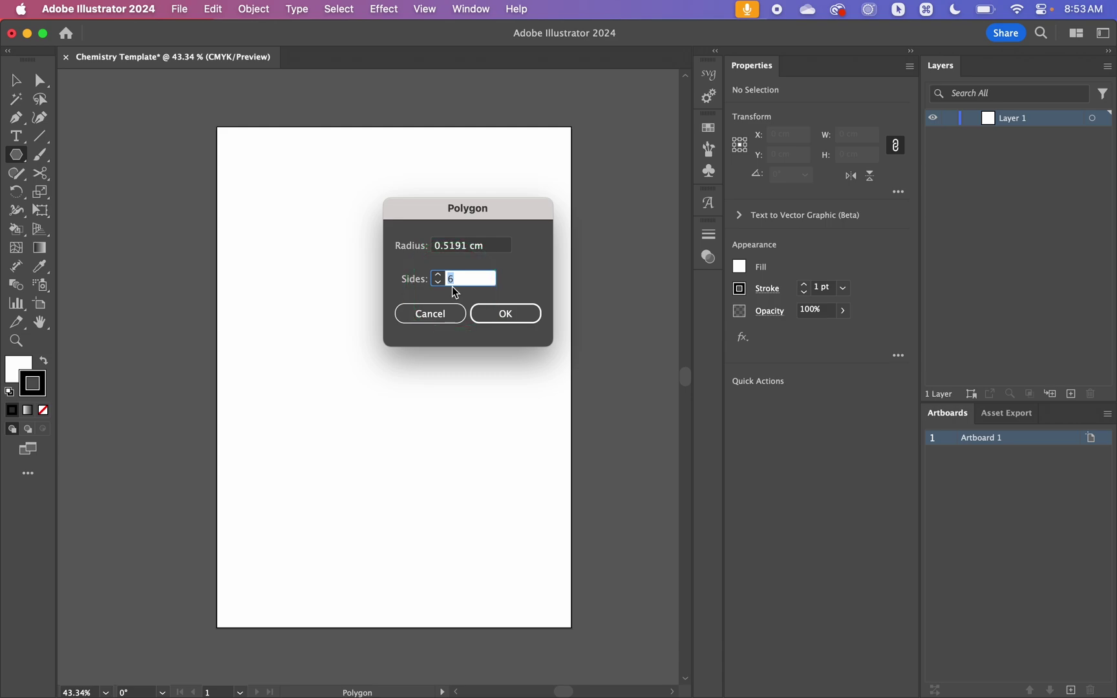
click(513, 313)
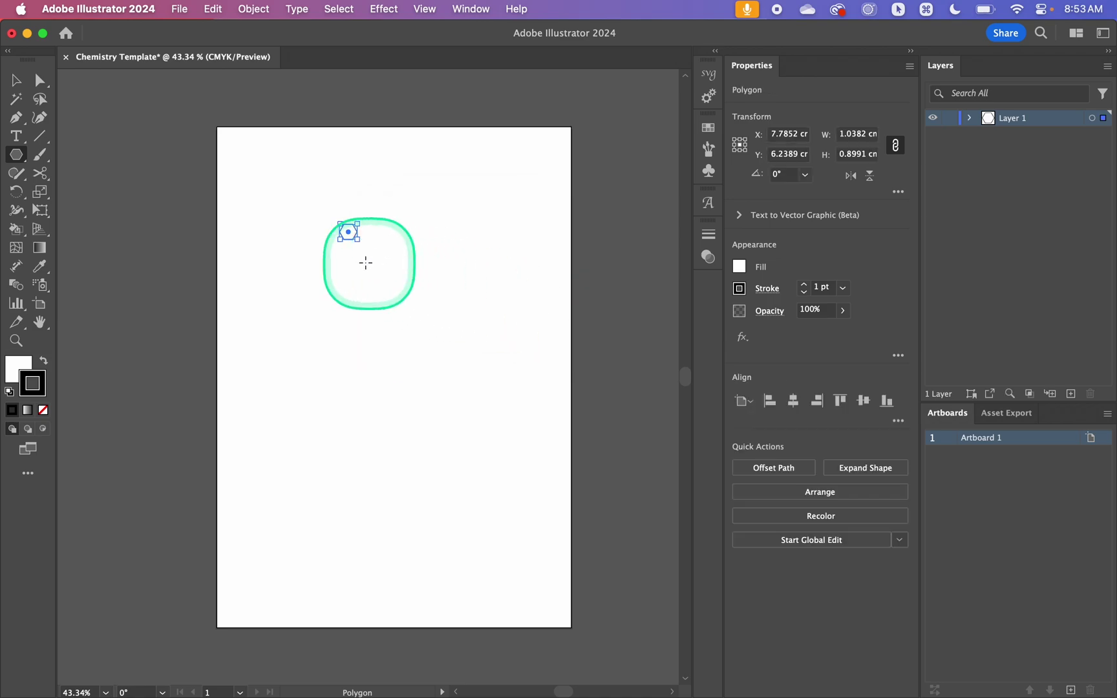
scroll(349, 229, up, 3)
key(v)
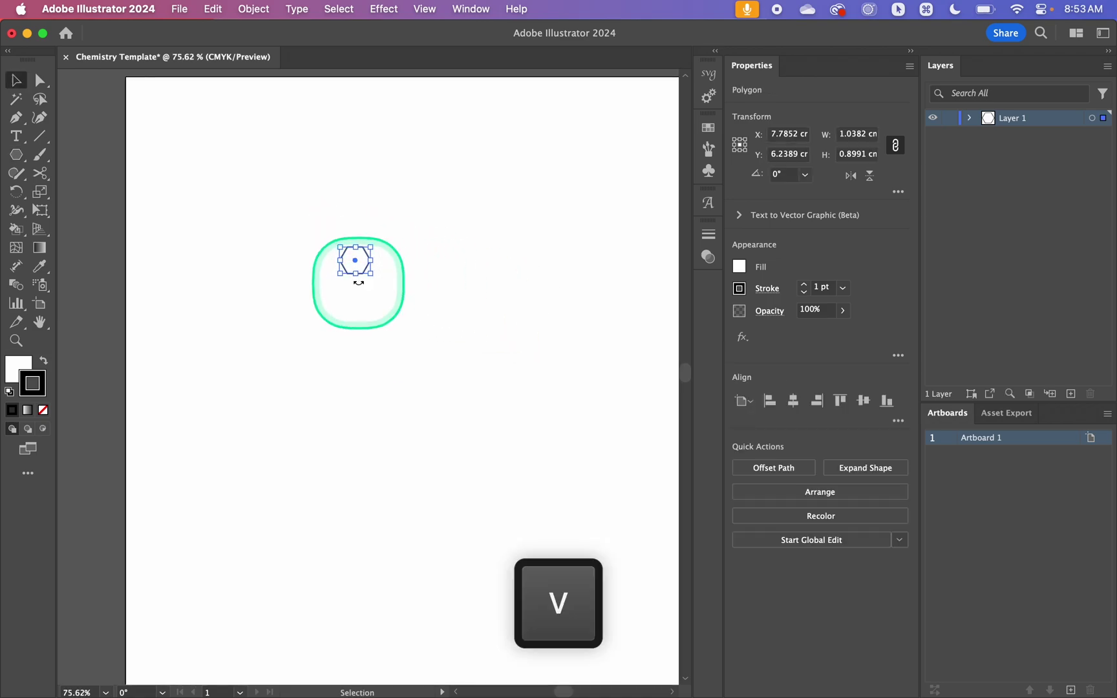
Set the hexagon's height to 0.7 cm with its width and height proportions linked, and deselect it.
scroll(354, 256, up, 4)
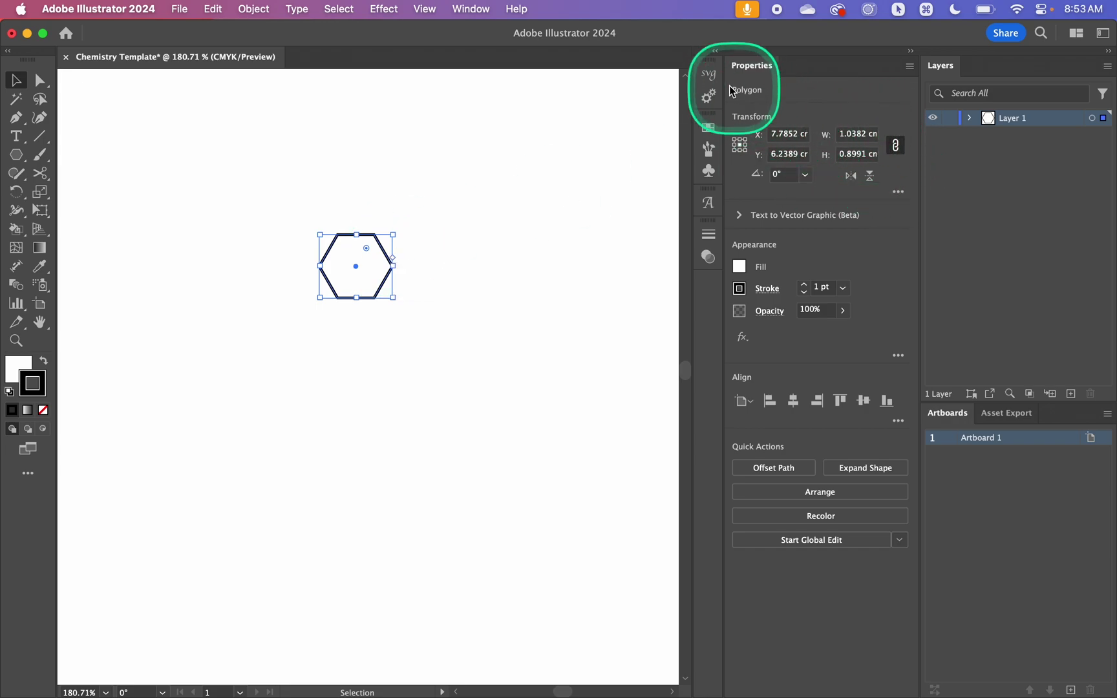
double_click(855, 154)
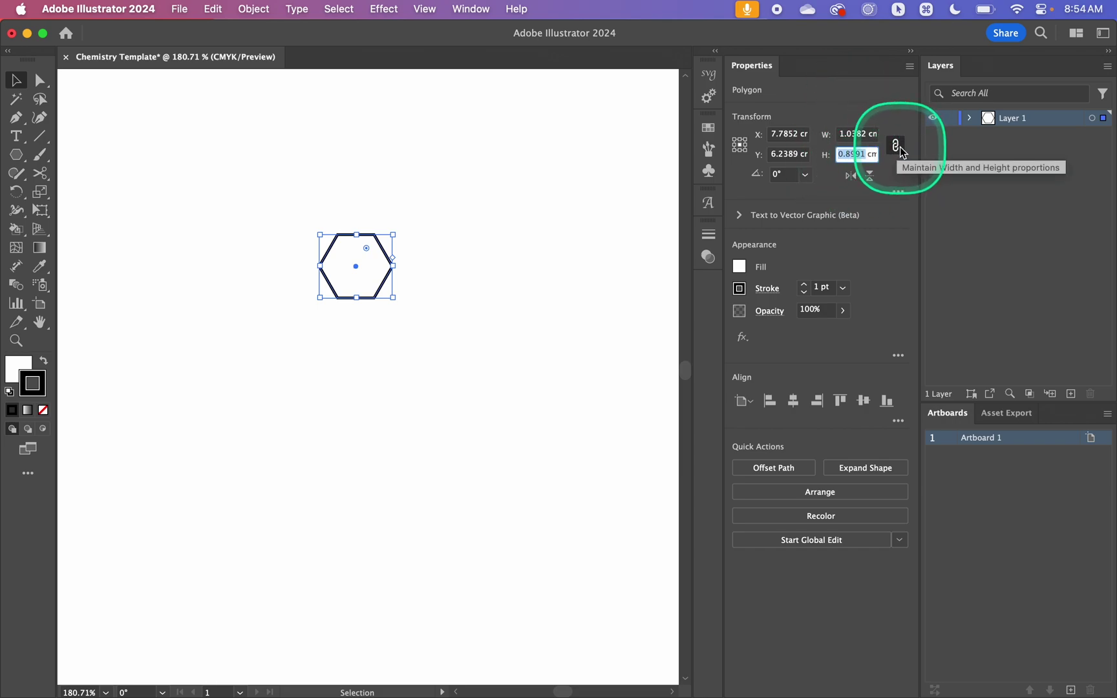
text(0)
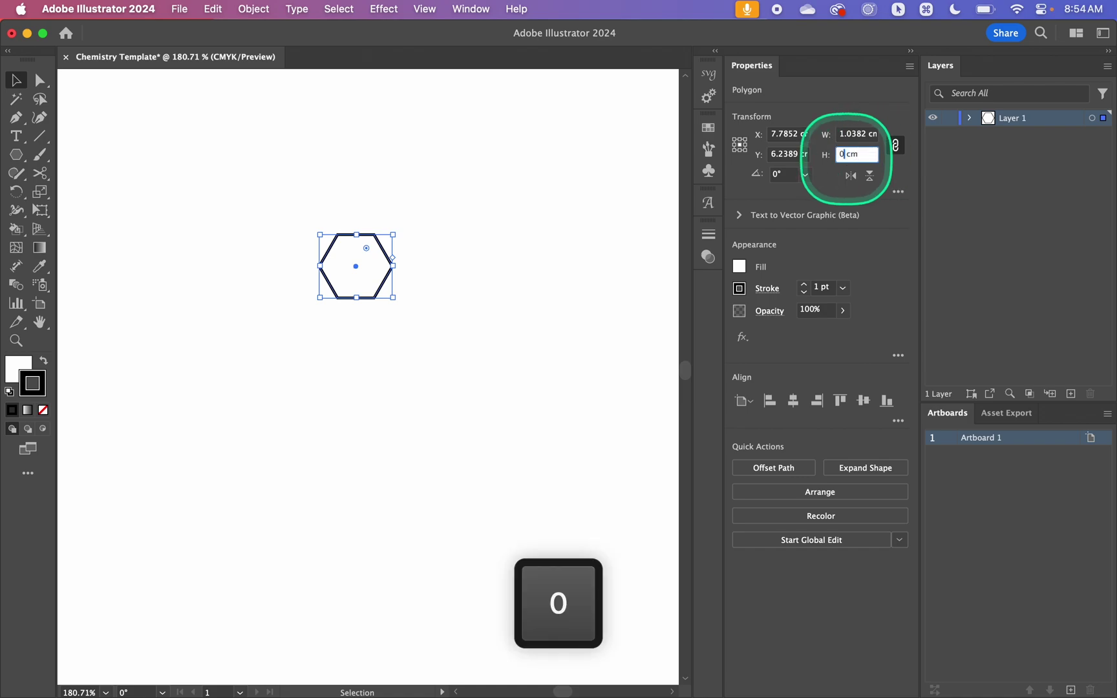
key(Return)
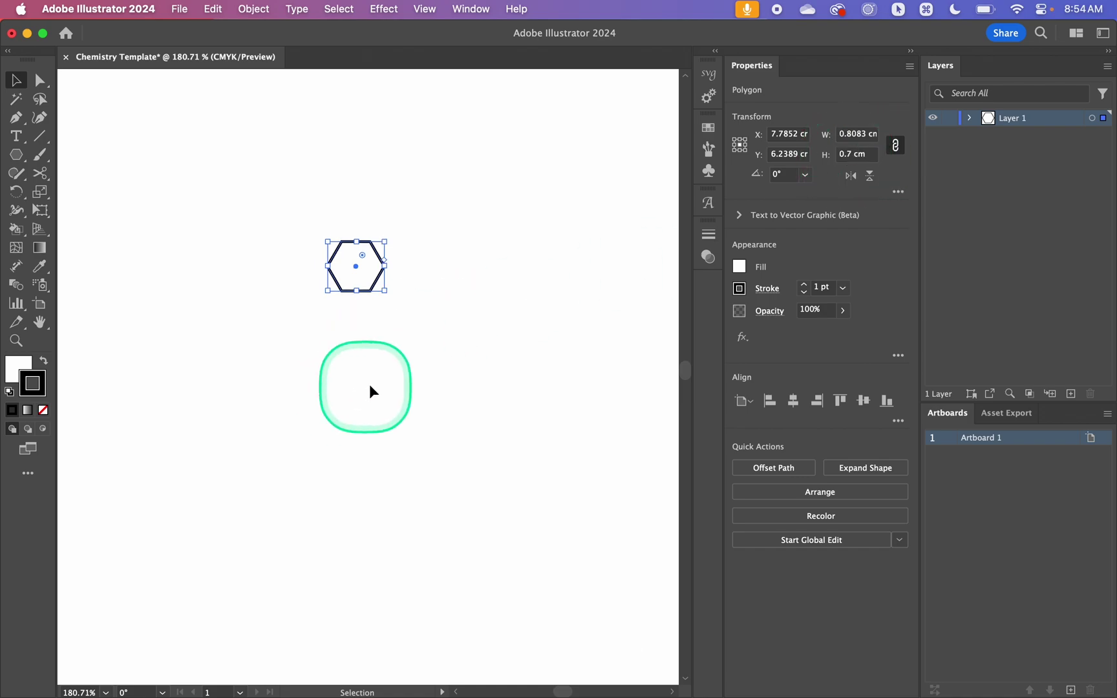
click(456, 370)
scroll(456, 368, down, 5)
scroll(456, 368, down, 2)
scroll(456, 368, right, 2)
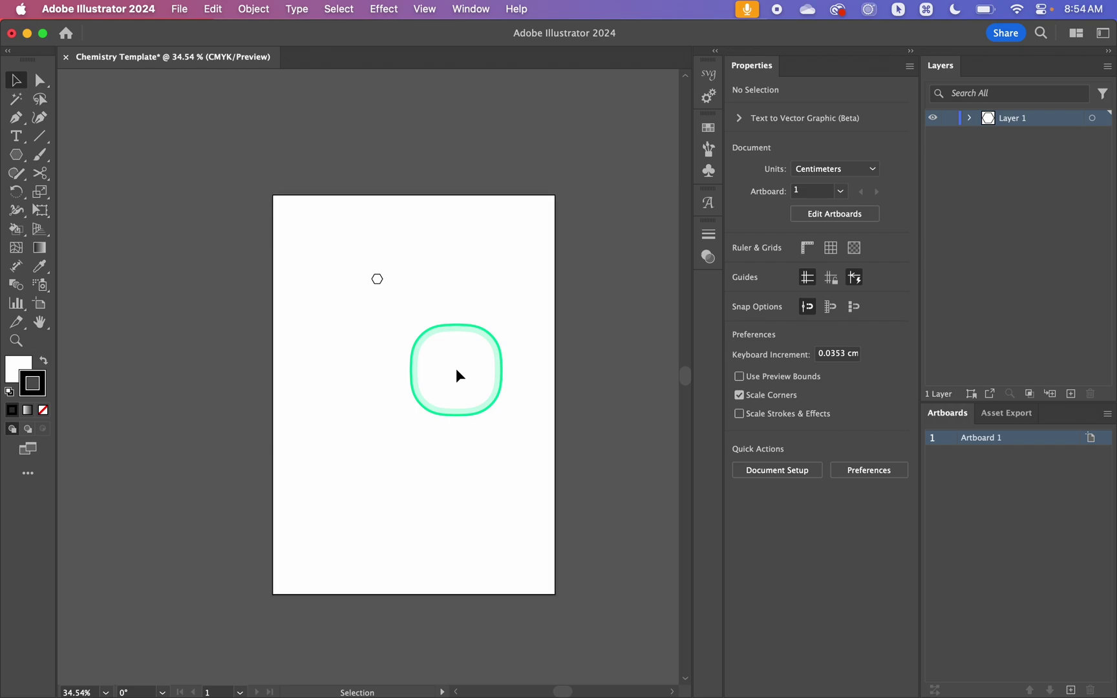
Remove the hexagon's fill so that only its outline stroke is kept.
scroll(372, 286, up, 4)
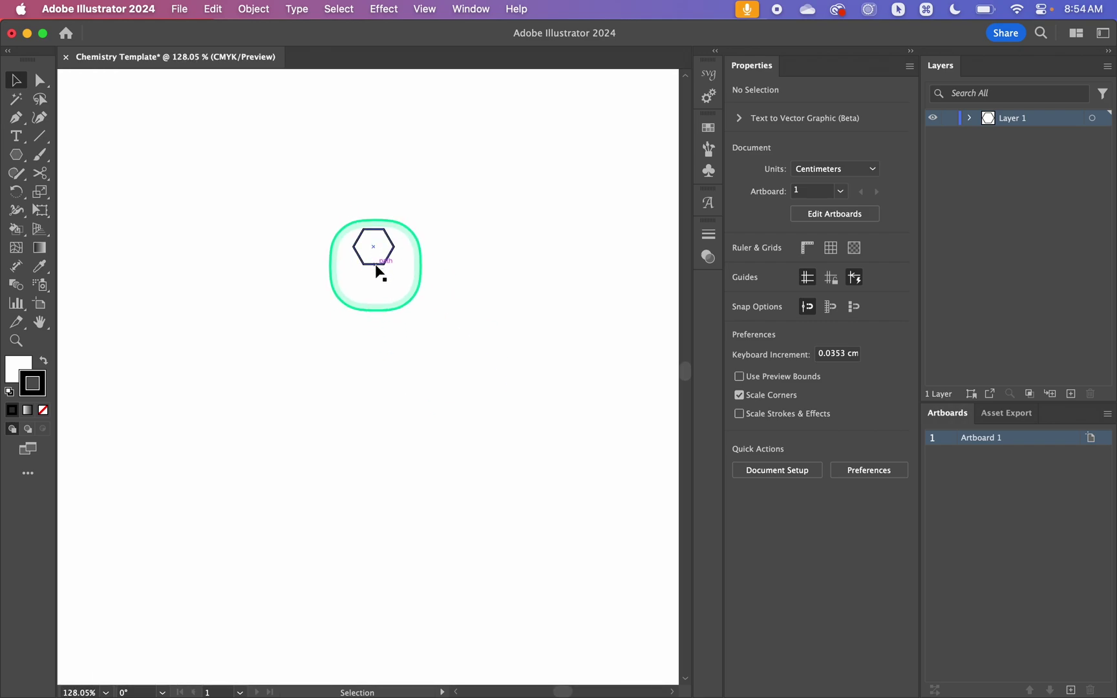
click(377, 258)
scroll(408, 301, down, 4)
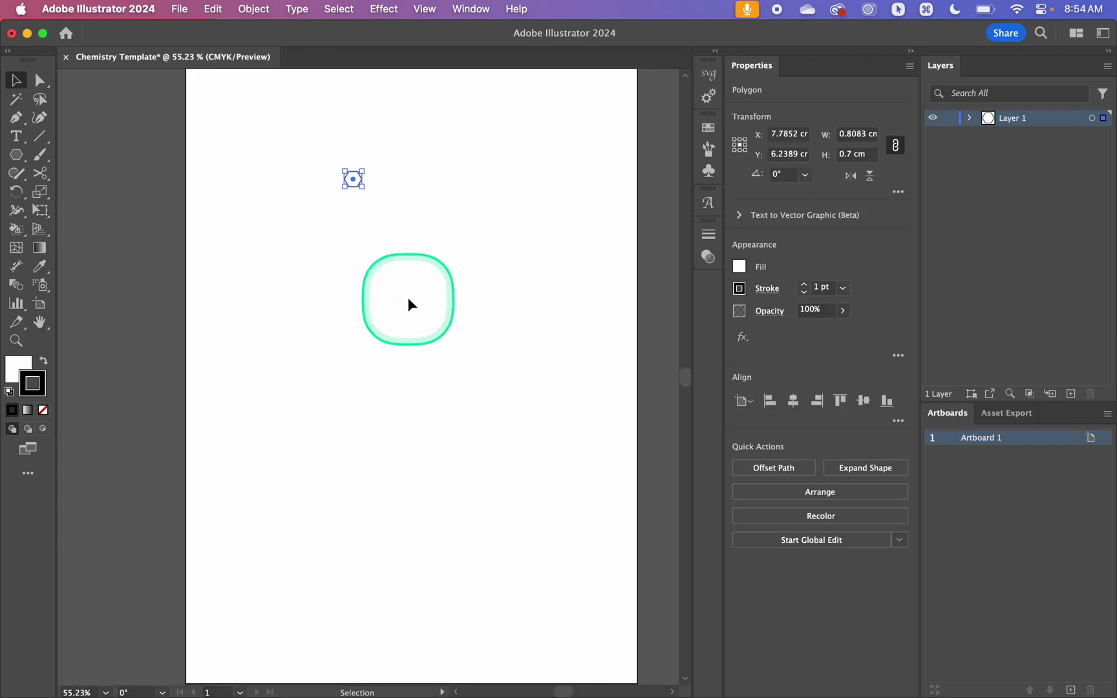
scroll(342, 201, up, 6)
scroll(342, 201, up, 4)
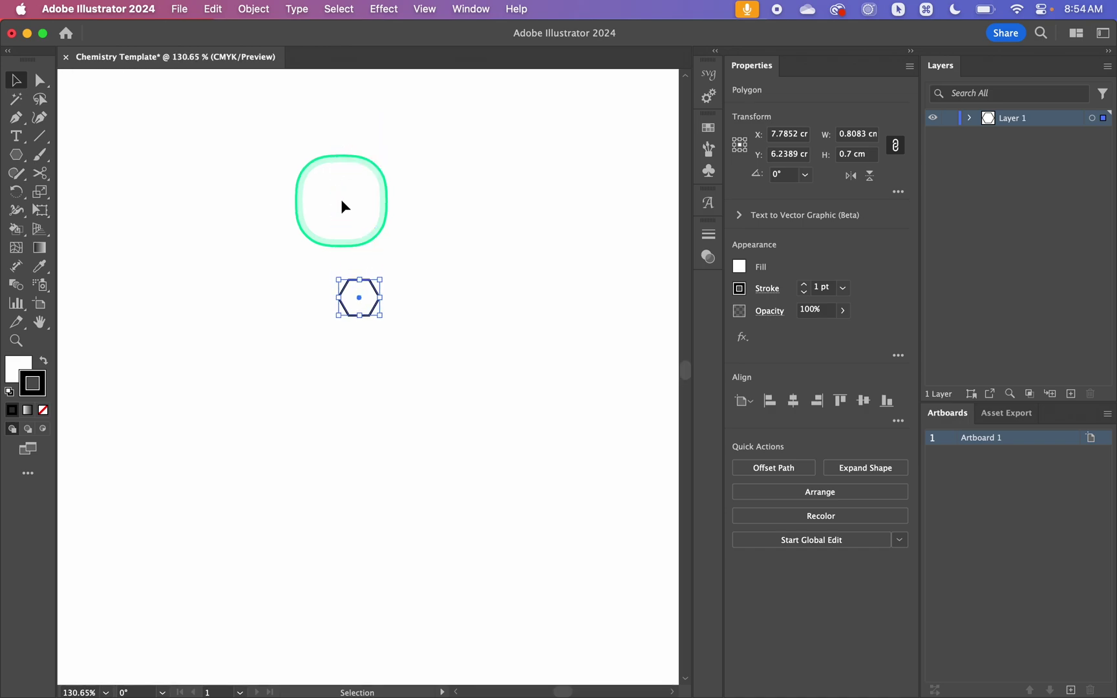
scroll(382, 418, up, 1)
key(x)
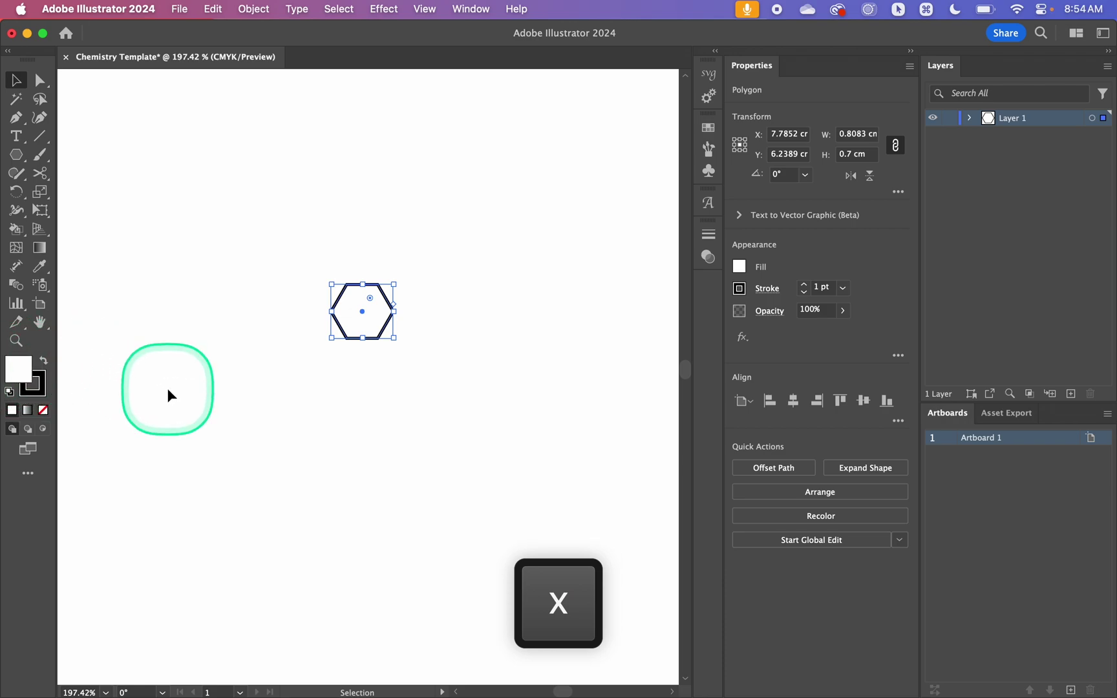
key(slash)
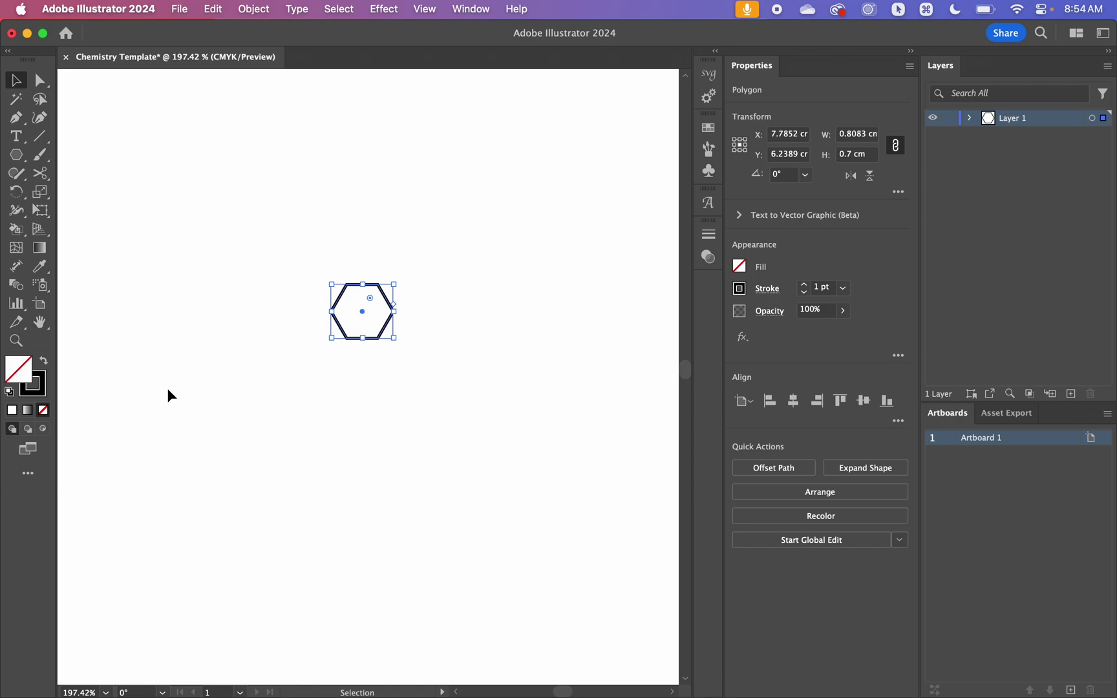
Set the hexagon's stroke weight to 0.5 pt.
scroll(409, 363, up, 3)
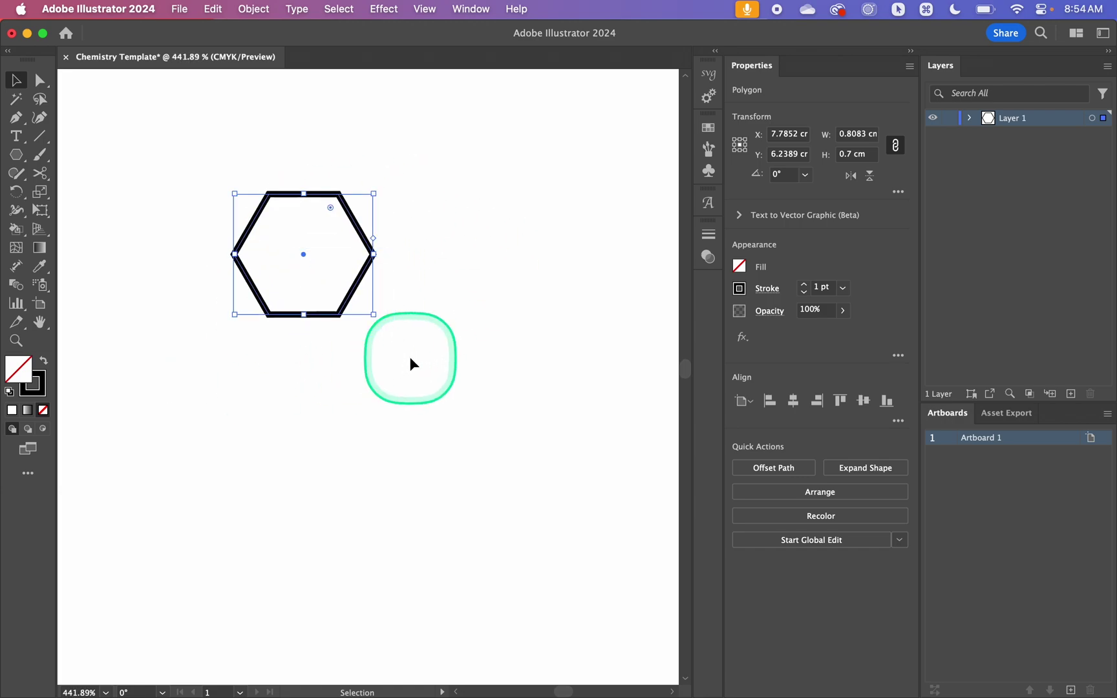
scroll(409, 357, left, 1)
scroll(409, 356, up, 1)
scroll(400, 272, left, 1)
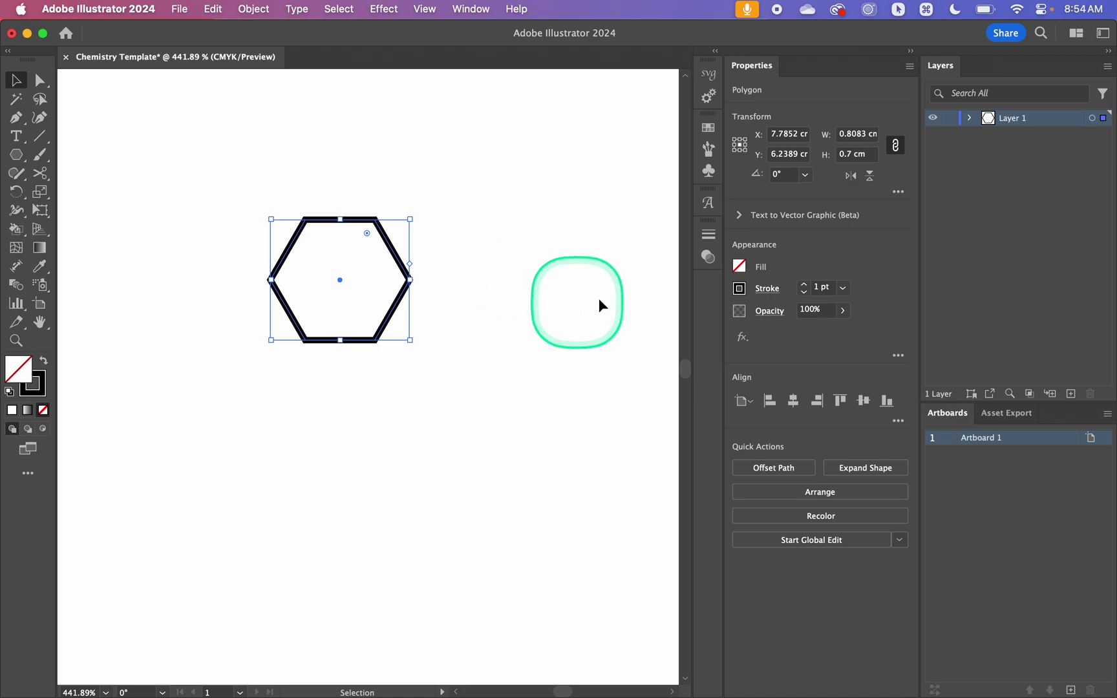
click(804, 293)
click(804, 293)
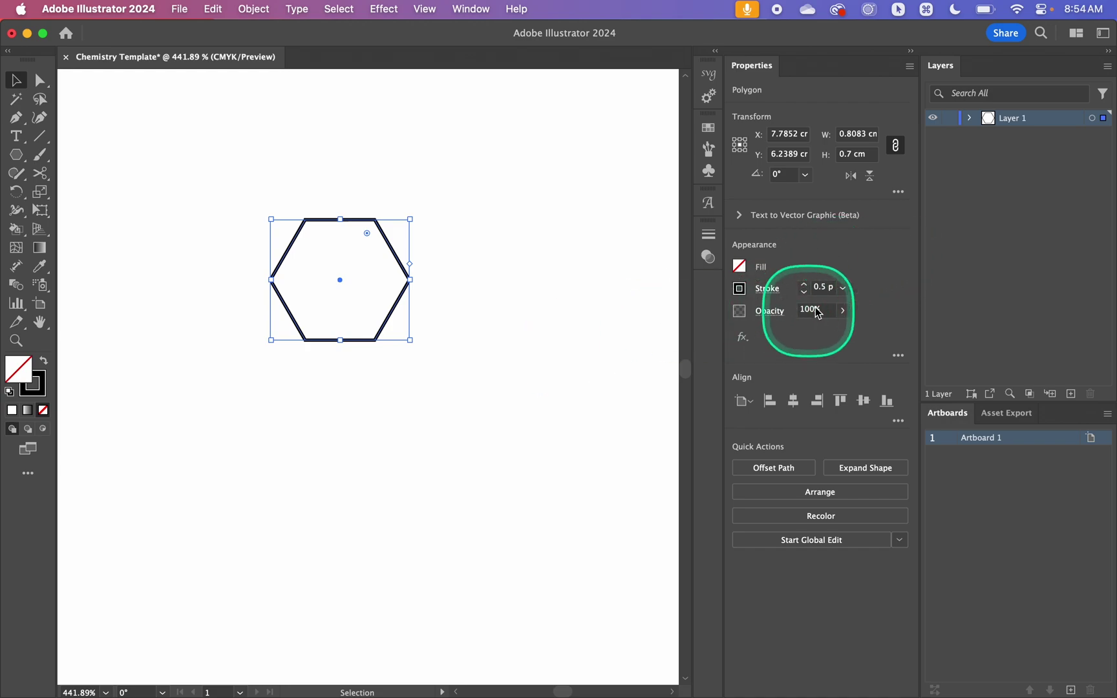
click(456, 369)
click(394, 307)
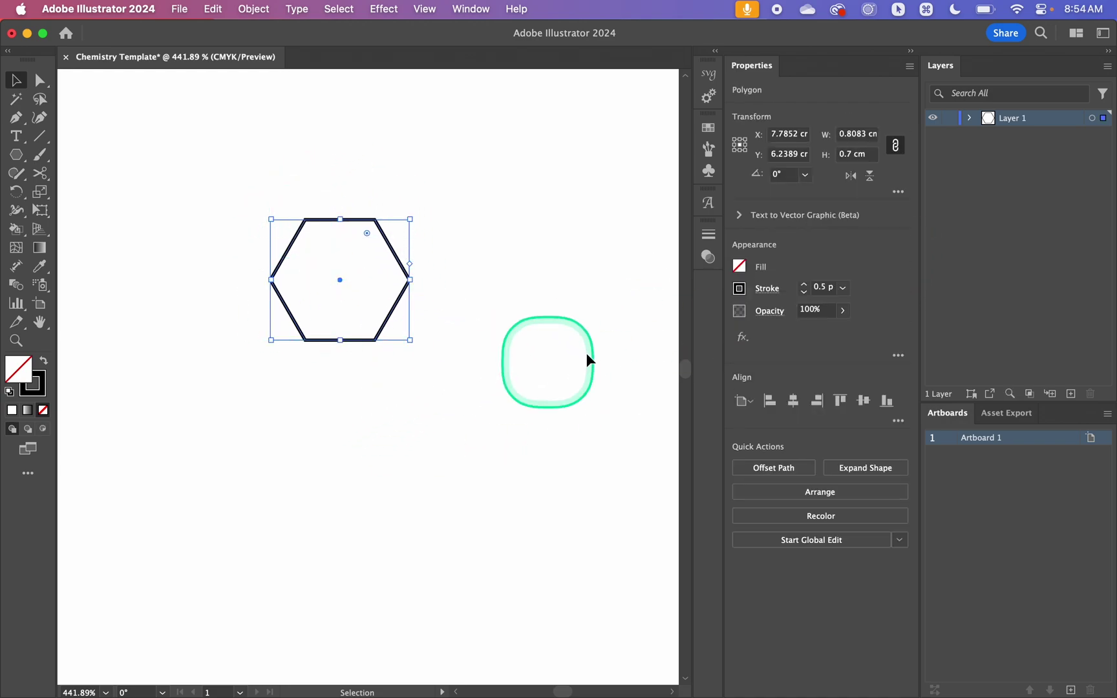
Change the hexagon's stroke color to a lighter gray with K at 40% using the CMYK sliders, and deselect it.
click(739, 288)
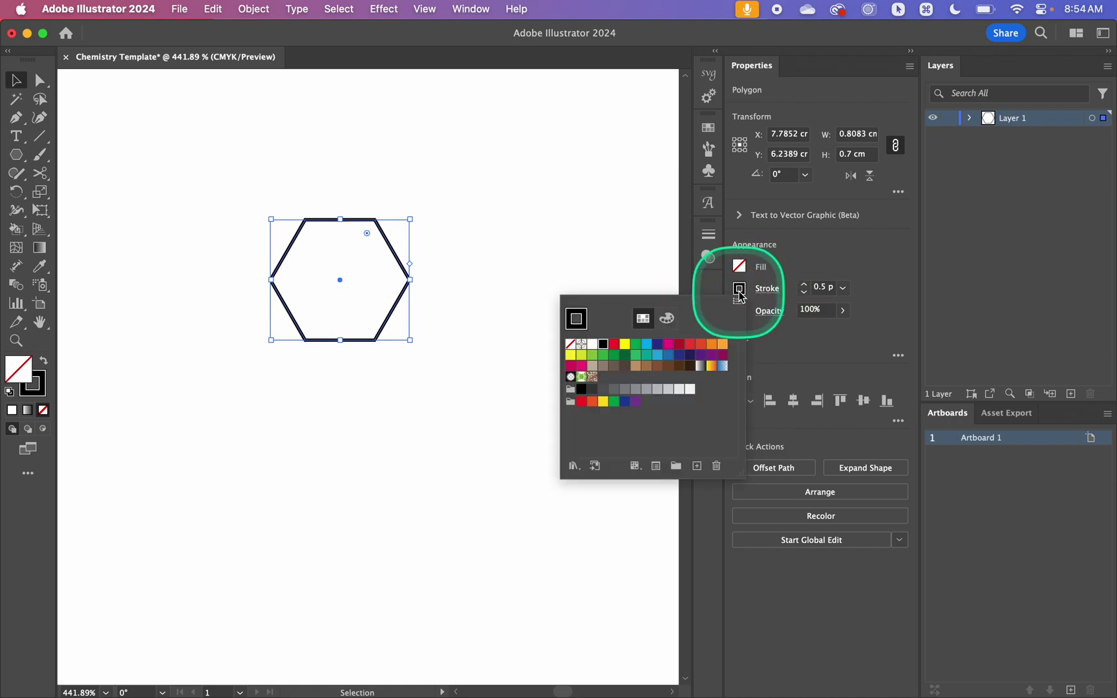
click(668, 320)
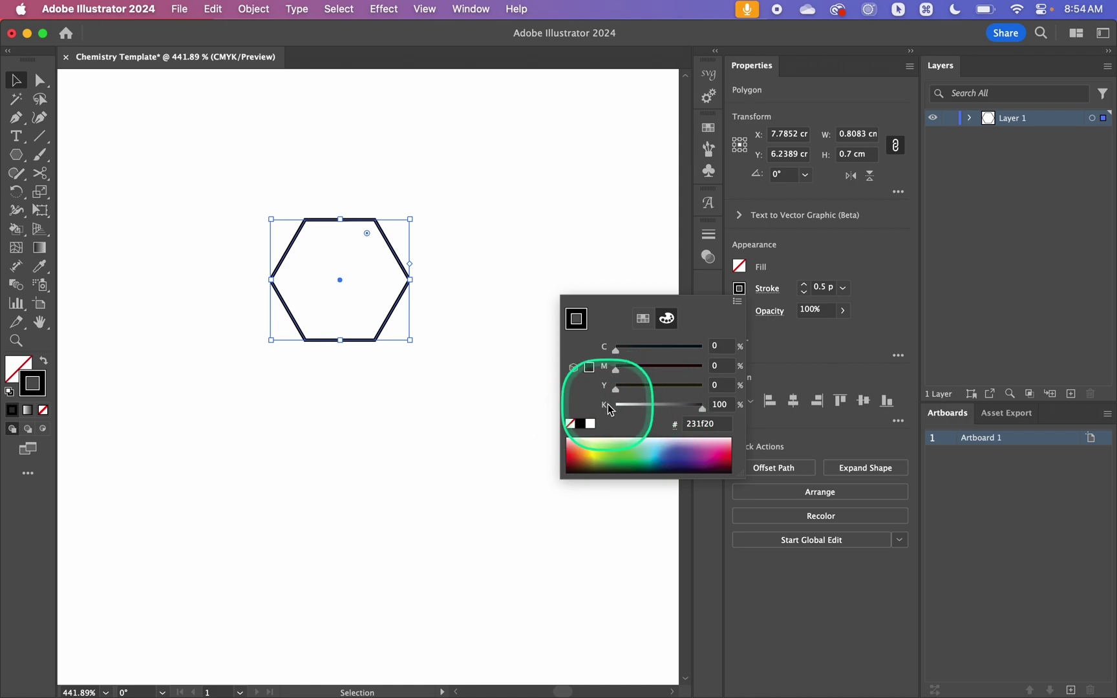
click(720, 407)
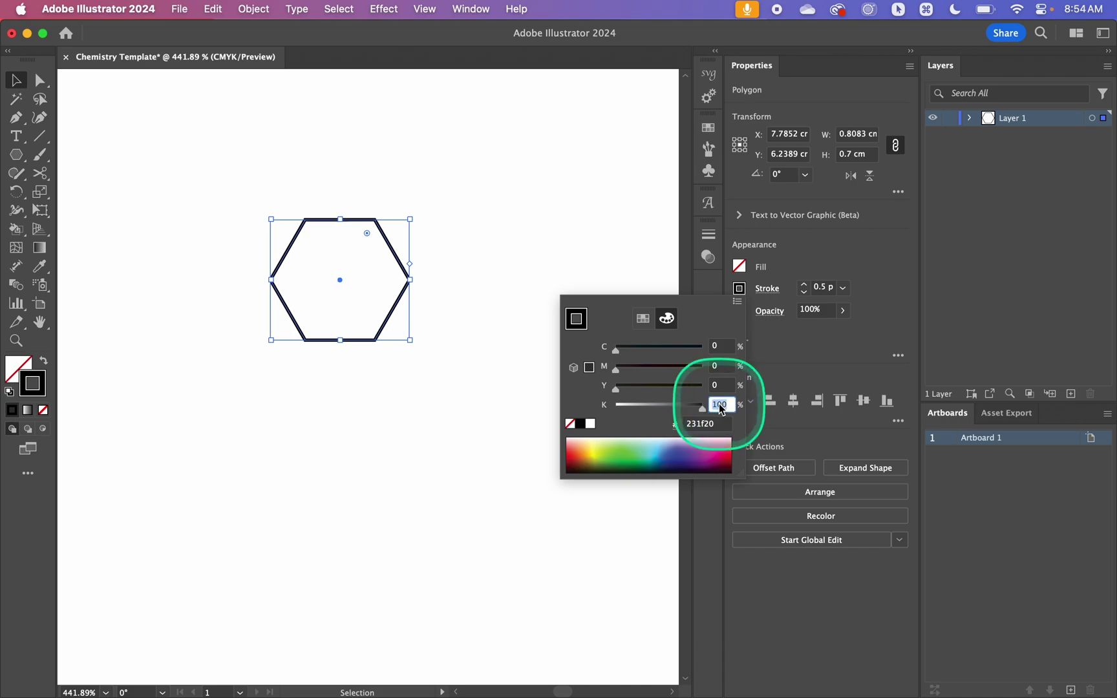
text(40)
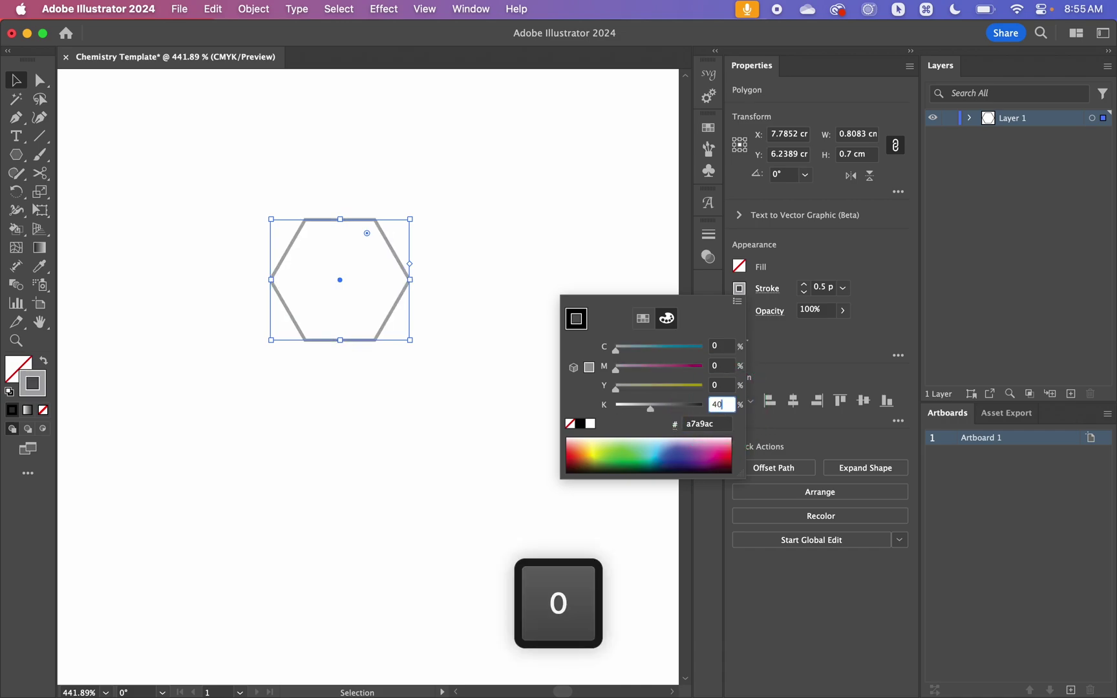
key(Return)
click(442, 417)
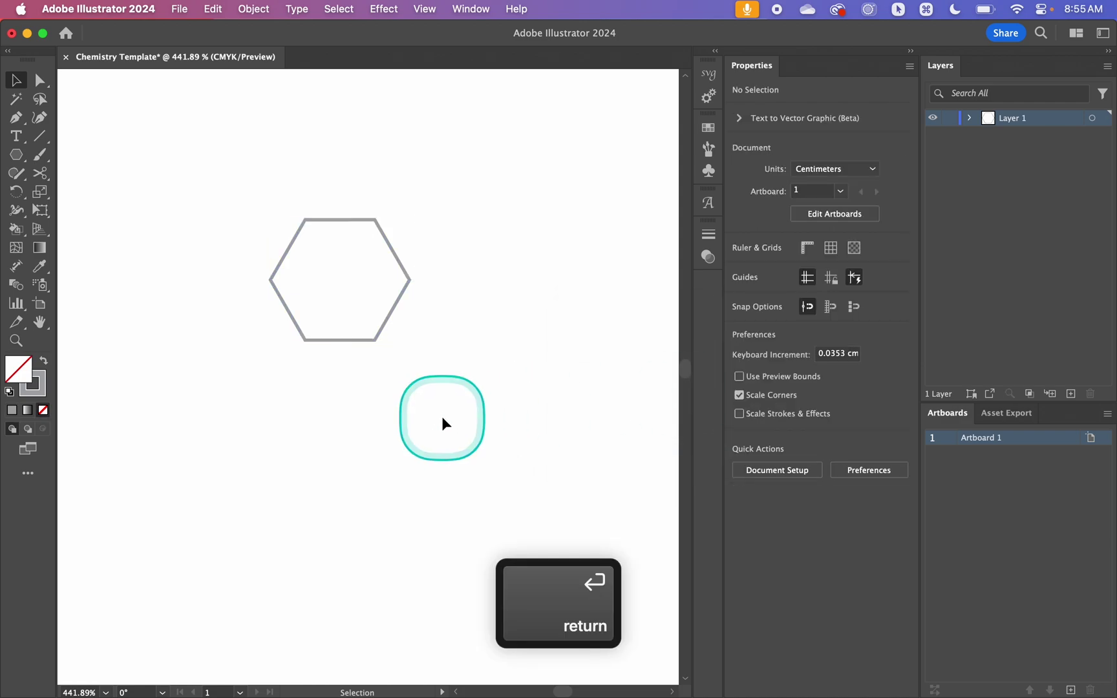
Examine the gray hexagon's outline up close and its size against the full artboard.
scroll(376, 282, up, 3)
click(437, 312)
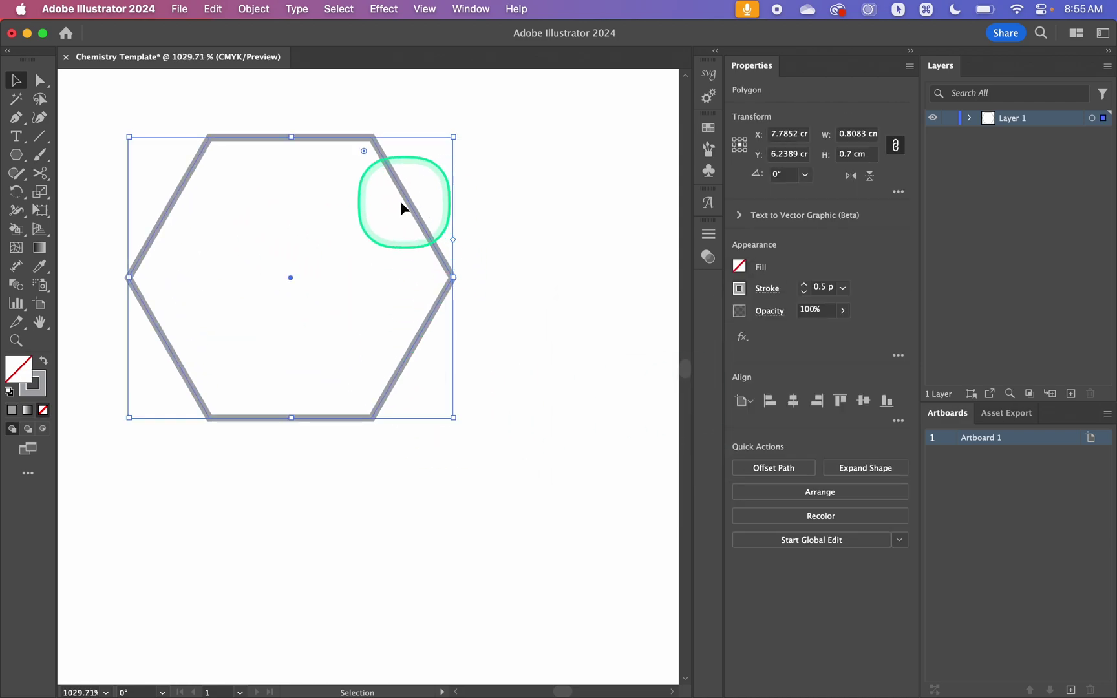
scroll(362, 375, down, 5)
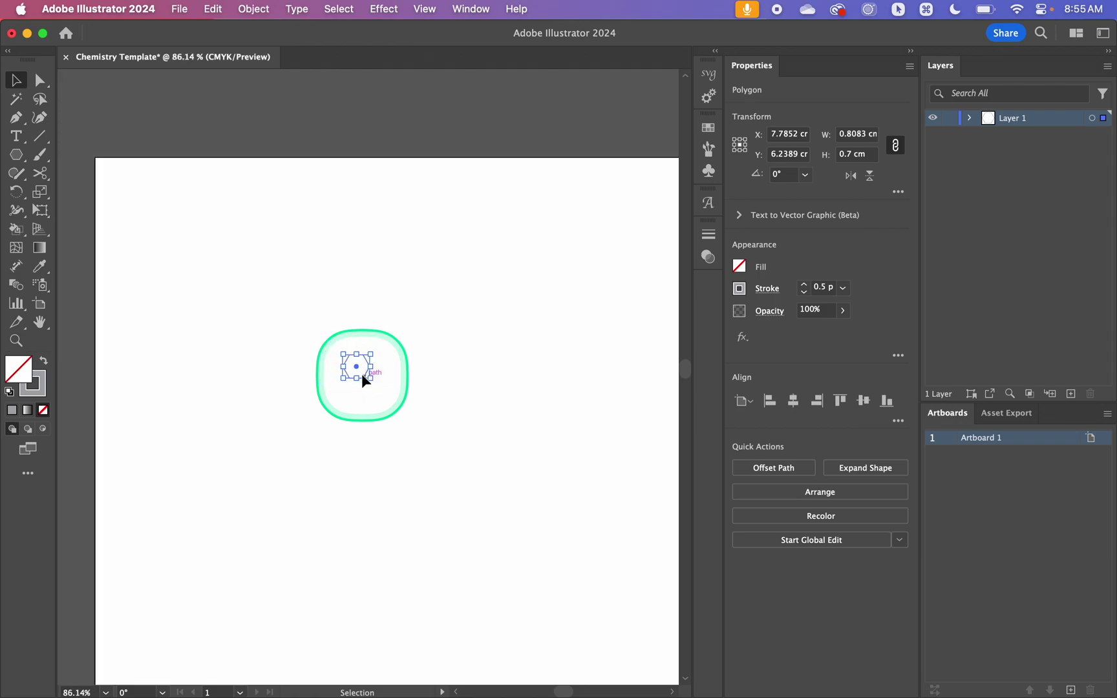
scroll(362, 382, down, 2)
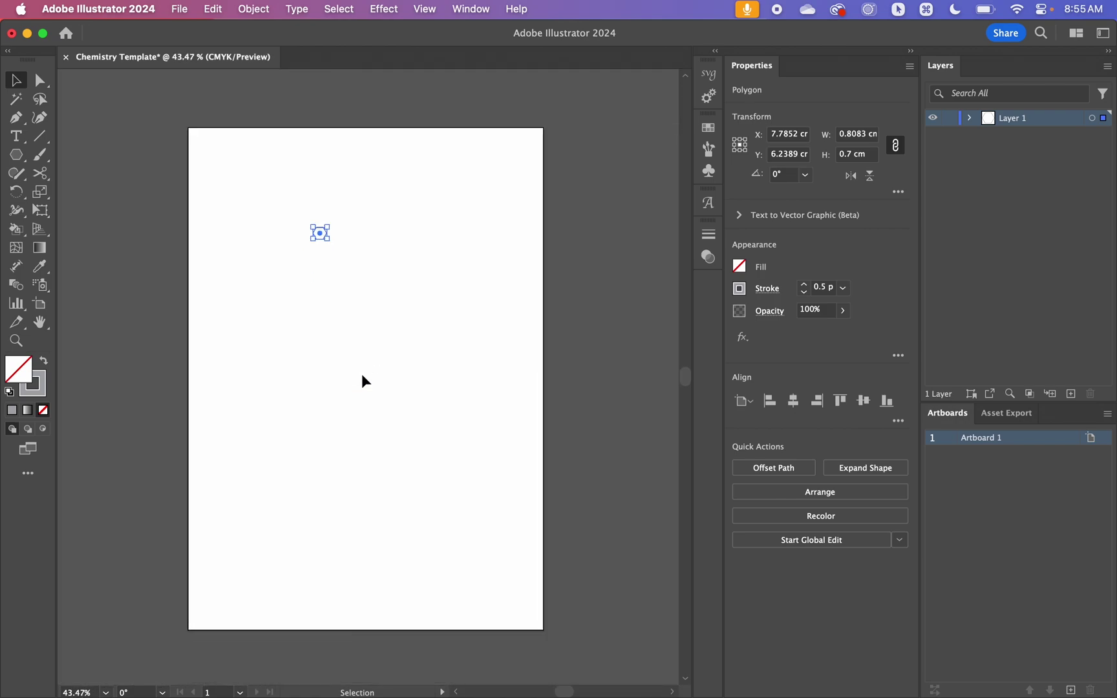
click(364, 252)
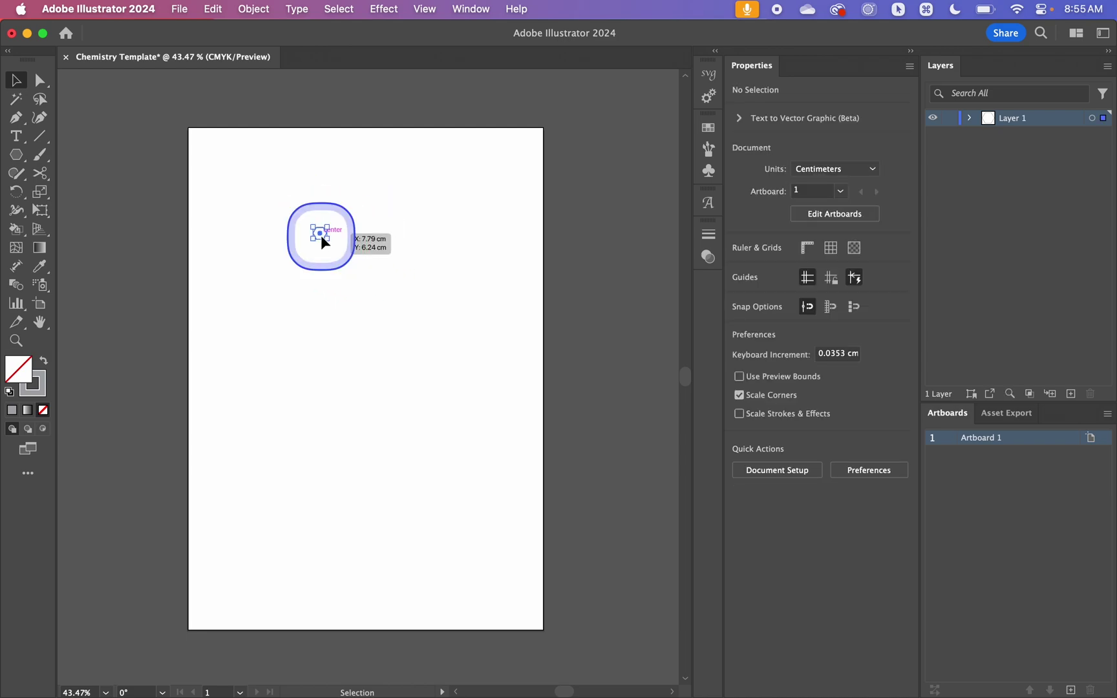
click(320, 235)
scroll(320, 236, up, 5)
scroll(315, 294, up, 1)
scroll(326, 379, down, 2)
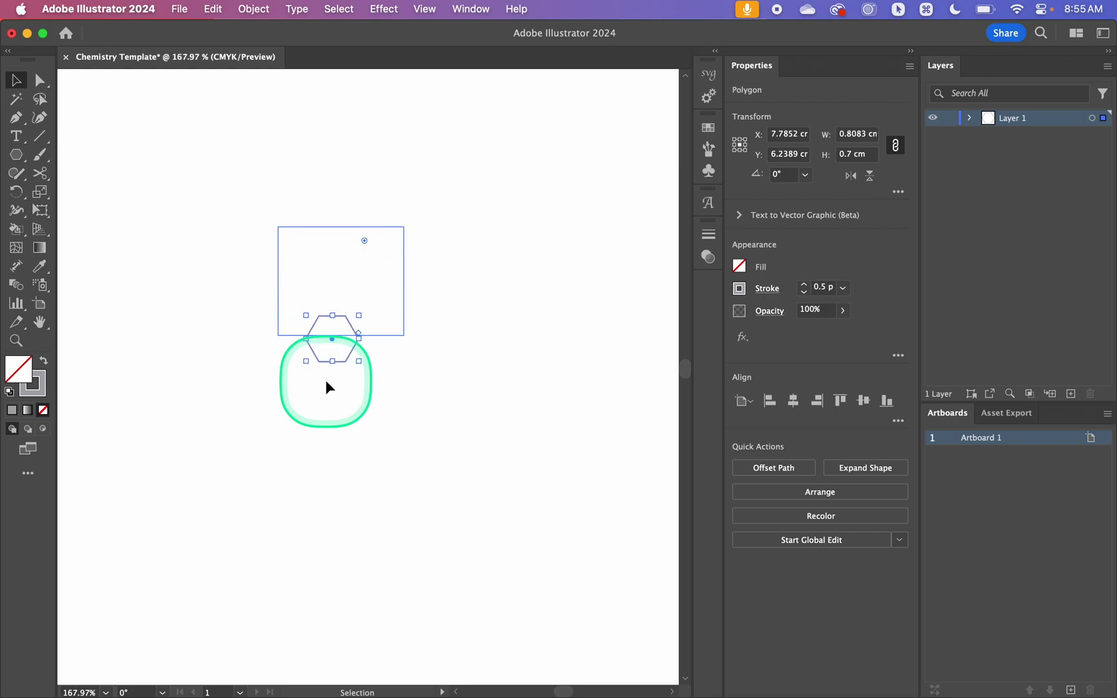
Make a pattern from the selected hexagon and set its tile type to Hex by Column.
scroll(326, 380, down, 2)
scroll(323, 212, down, 2)
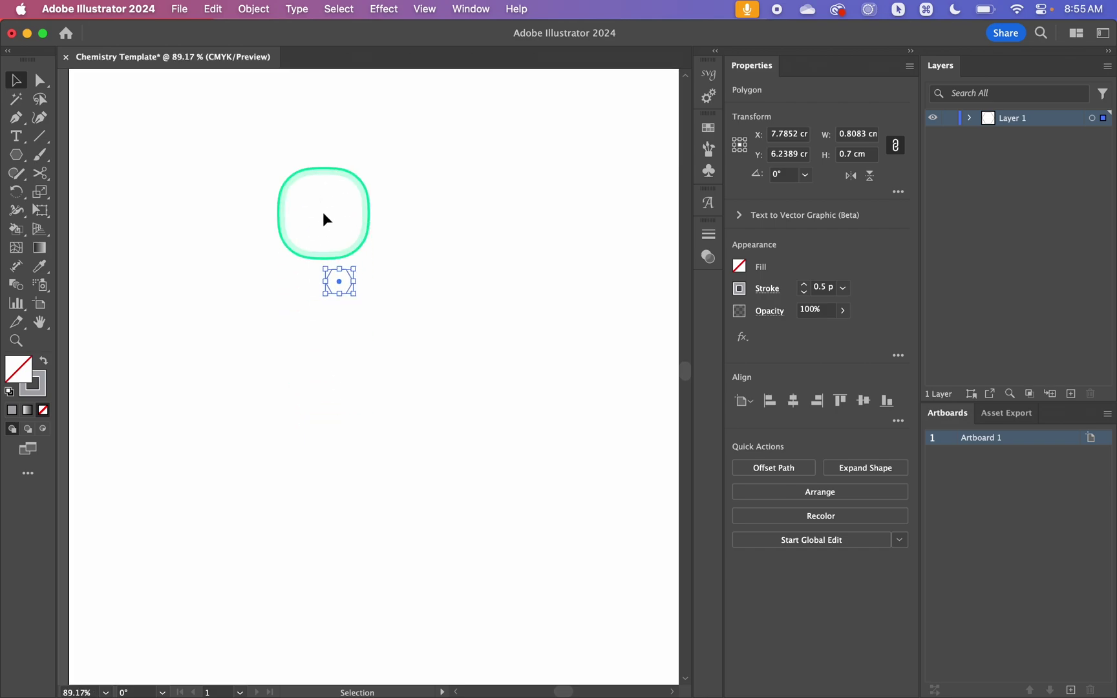
click(254, 8)
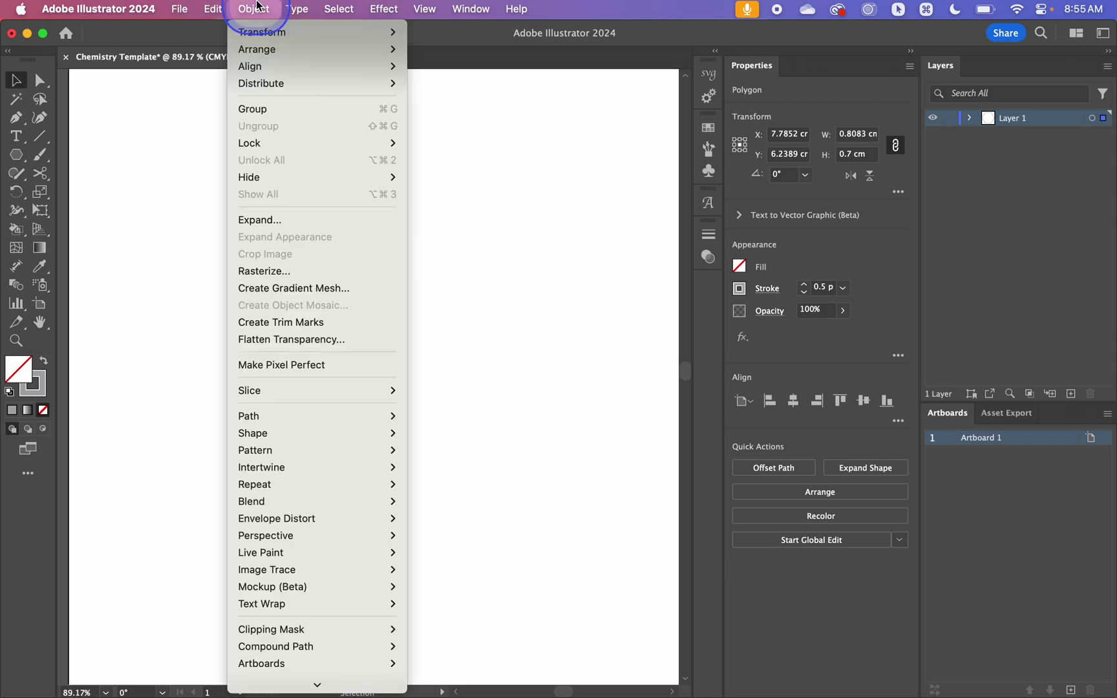
mouse_move(306, 450)
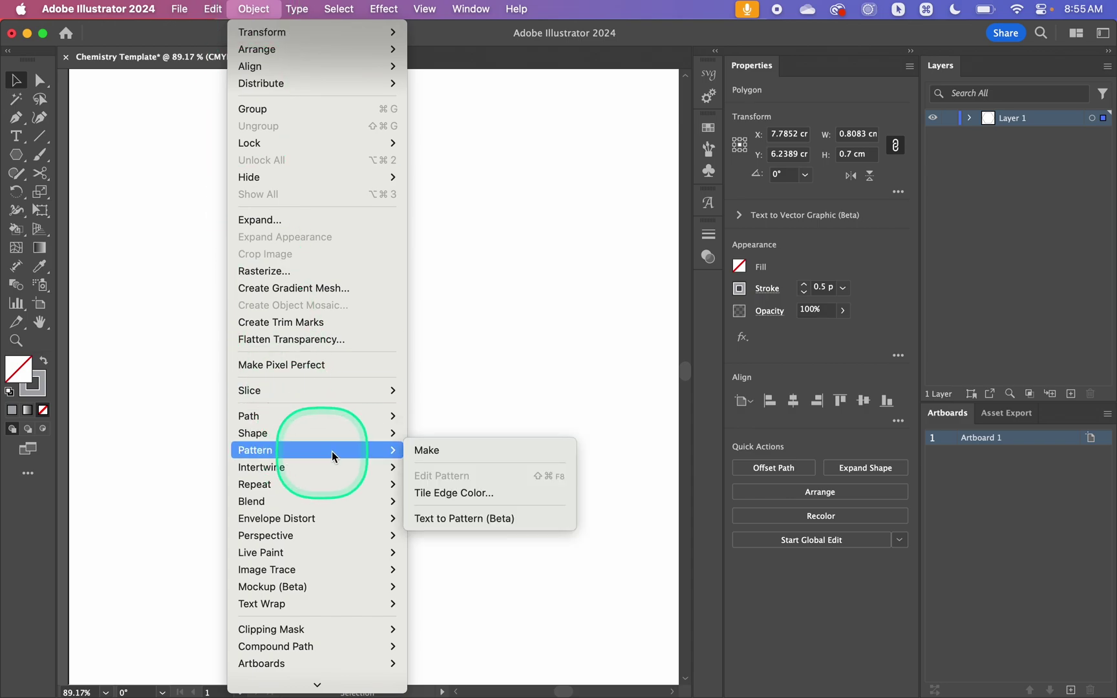
click(438, 452)
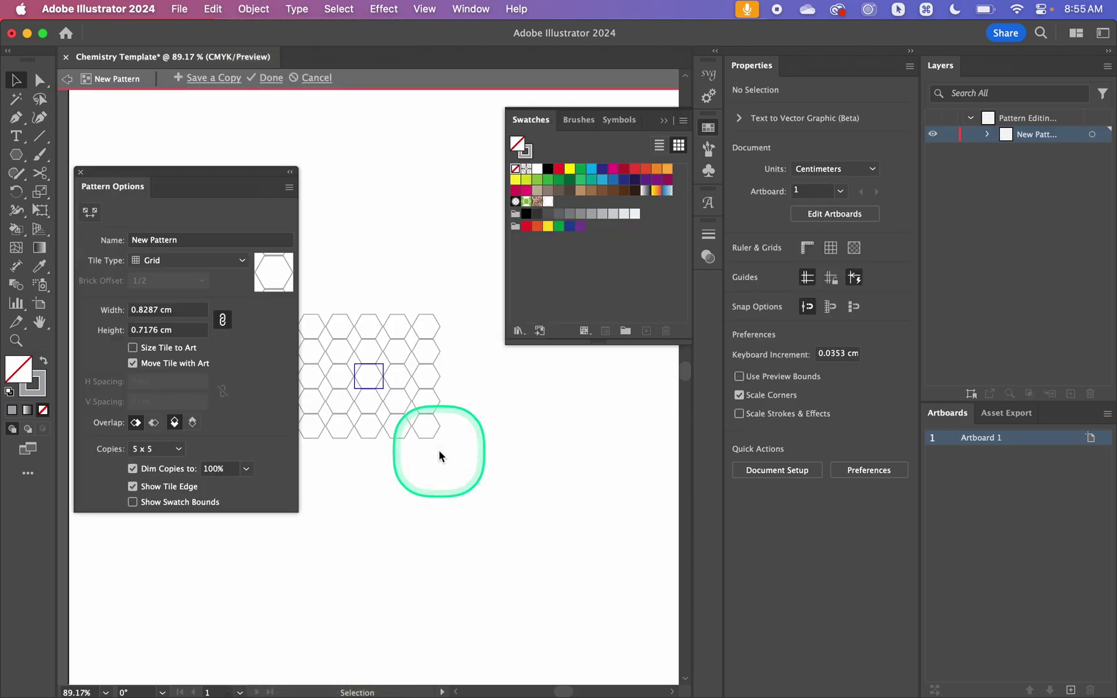
click(186, 261)
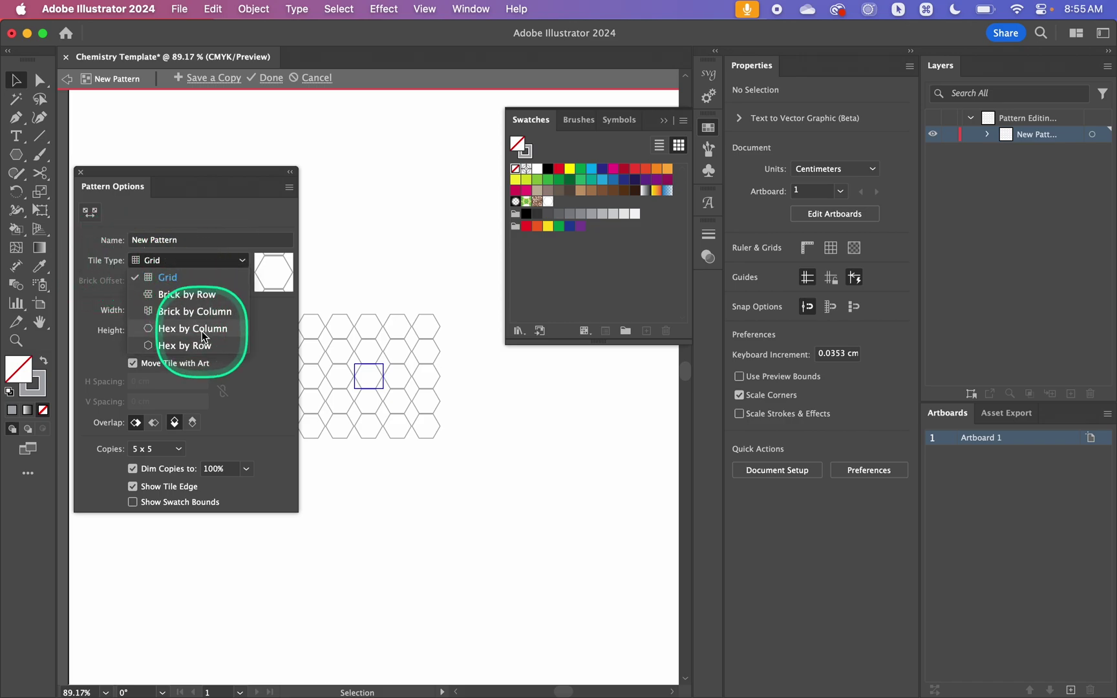
click(184, 329)
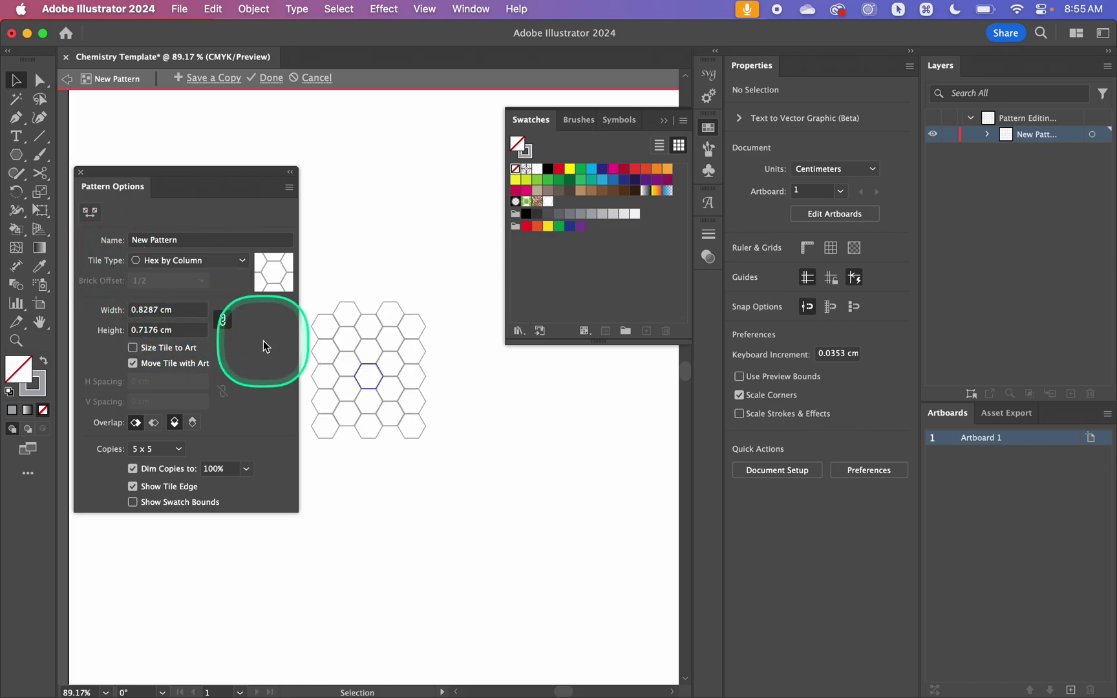
Set the pattern tile's height to 0.7 cm with its proportions linked, so the tile fits the hexagon.
double_click(143, 329)
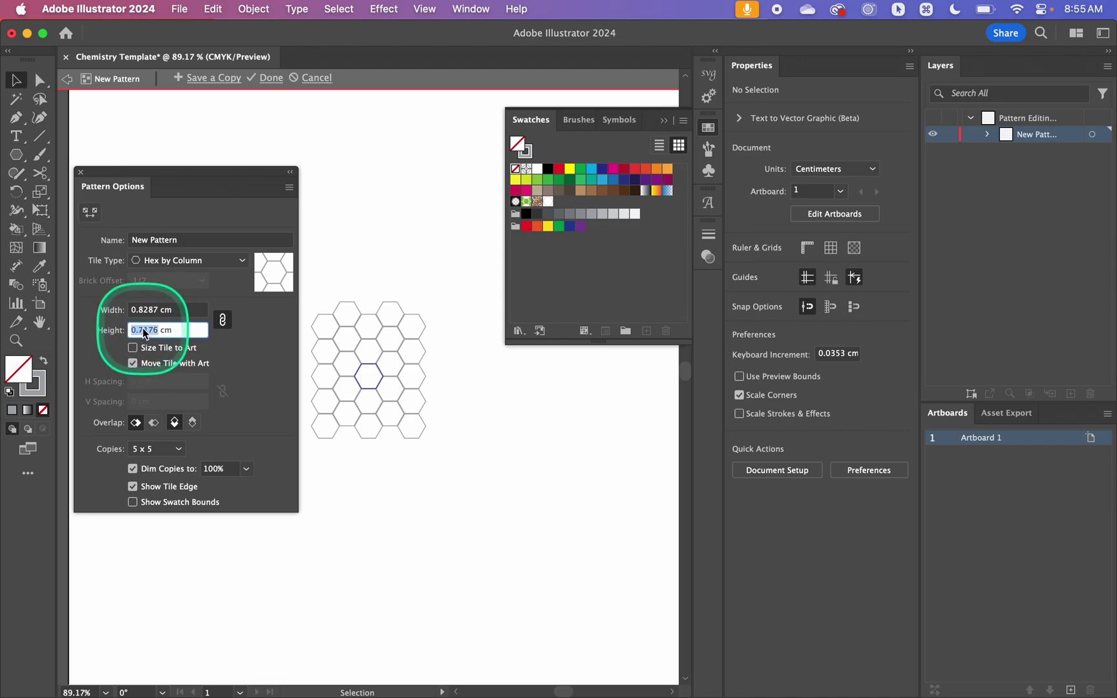
text(0.)
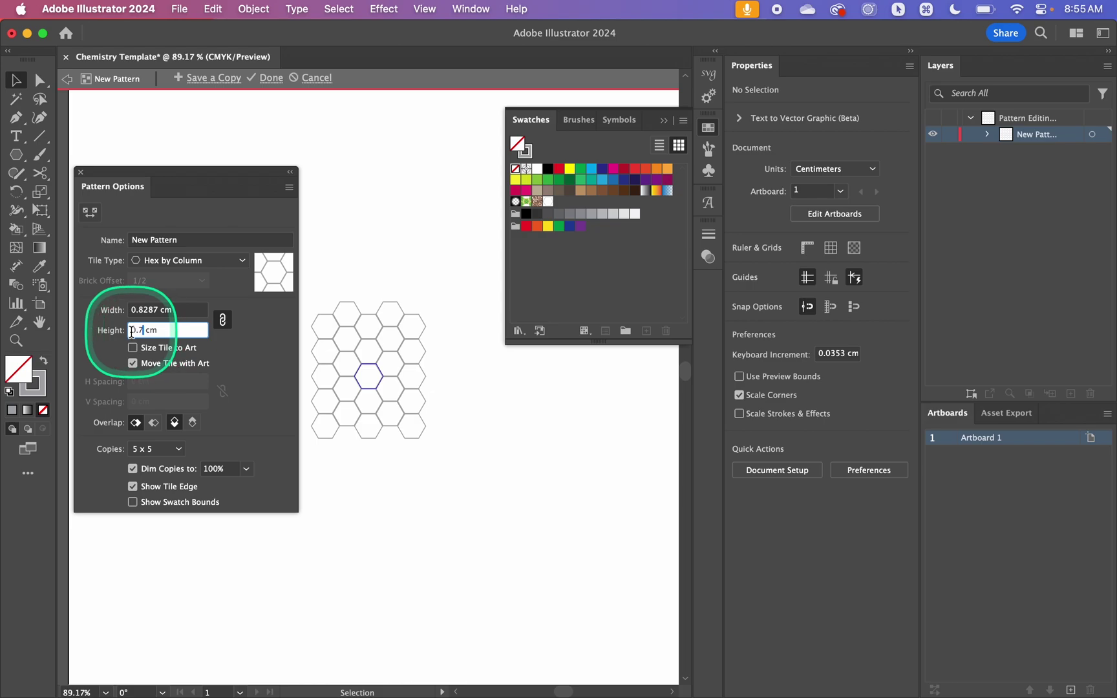
click(194, 310)
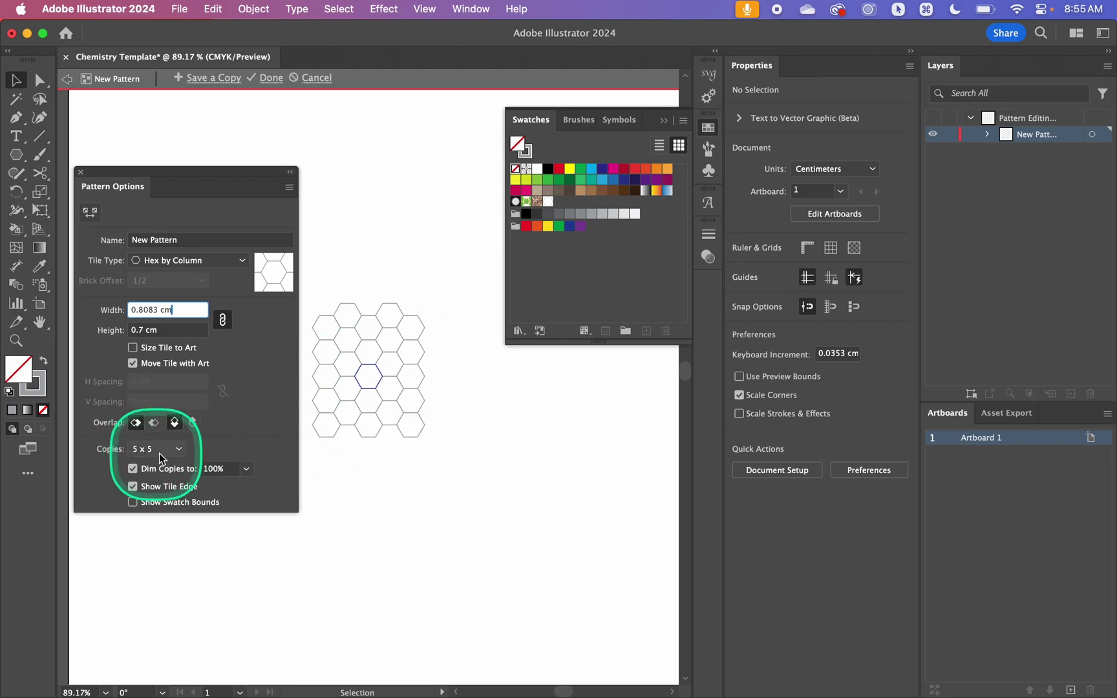
click(363, 382)
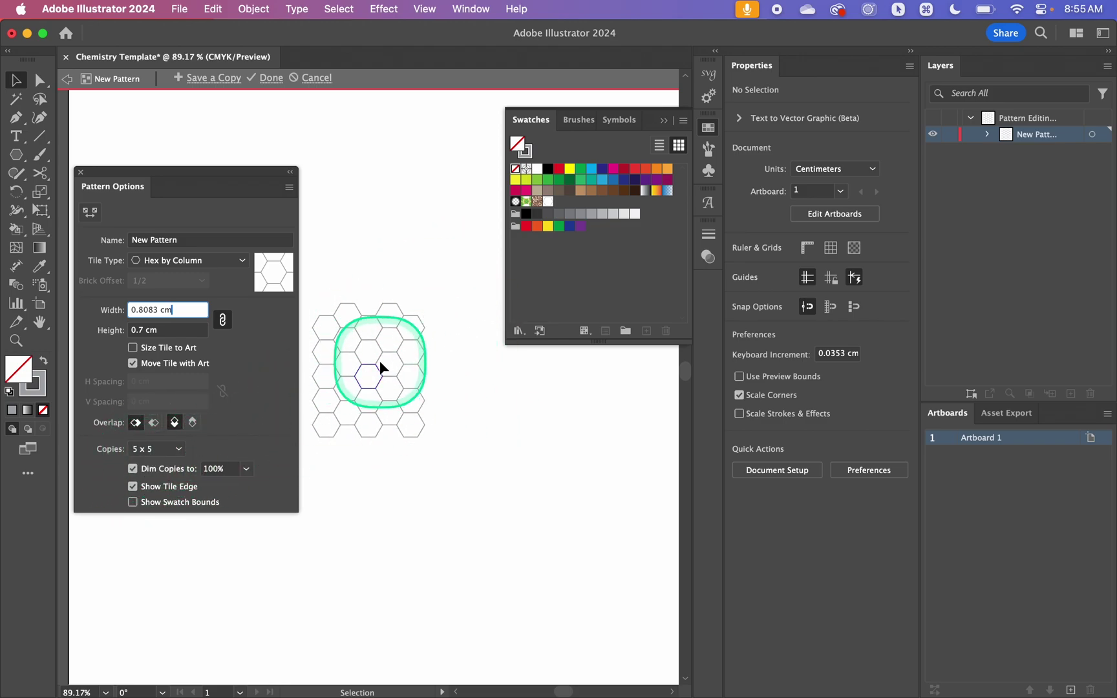
Rename the pattern as "Hex Pattern" and finish pattern editing.
double_click(182, 240)
double_click(143, 240)
text(Hex)
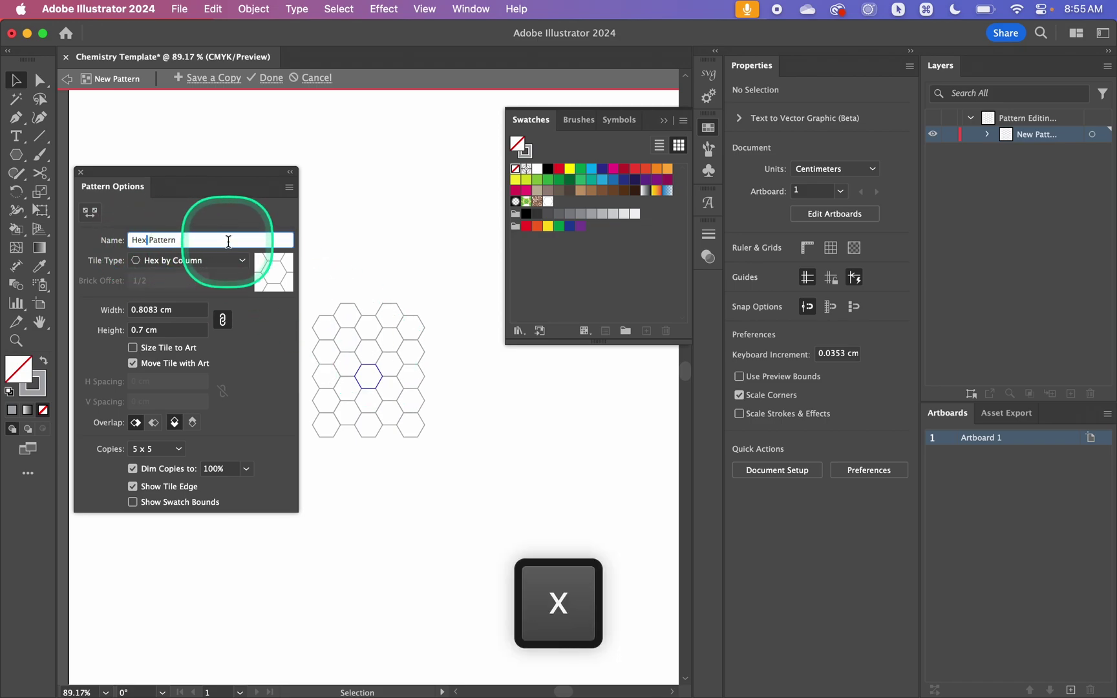
click(227, 242)
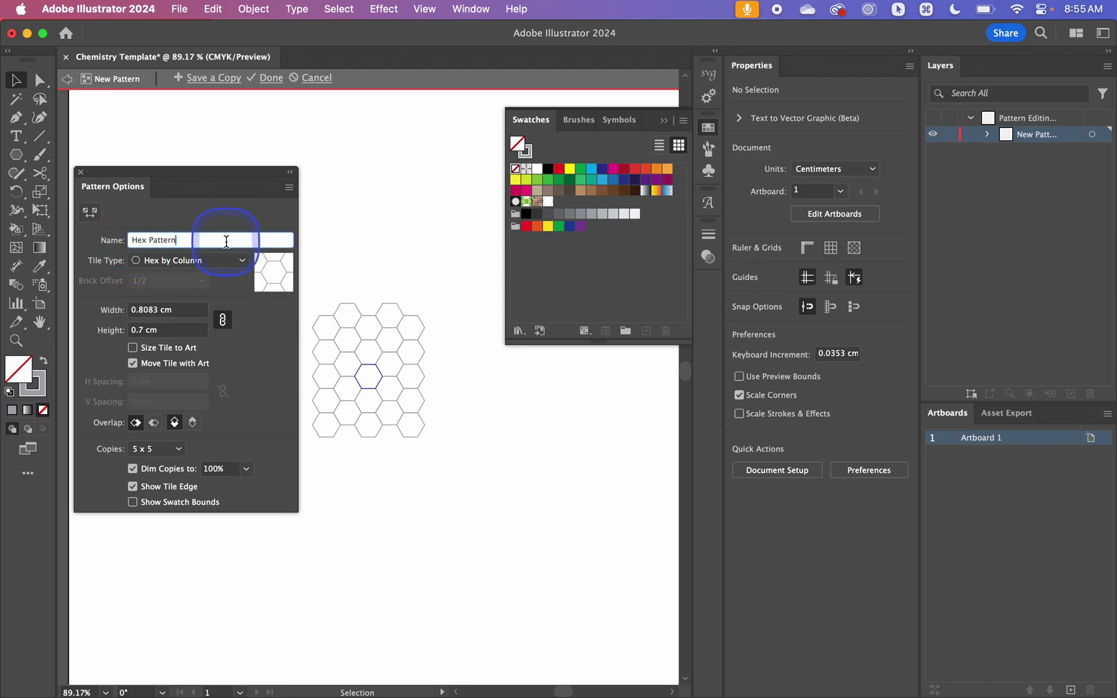
click(268, 78)
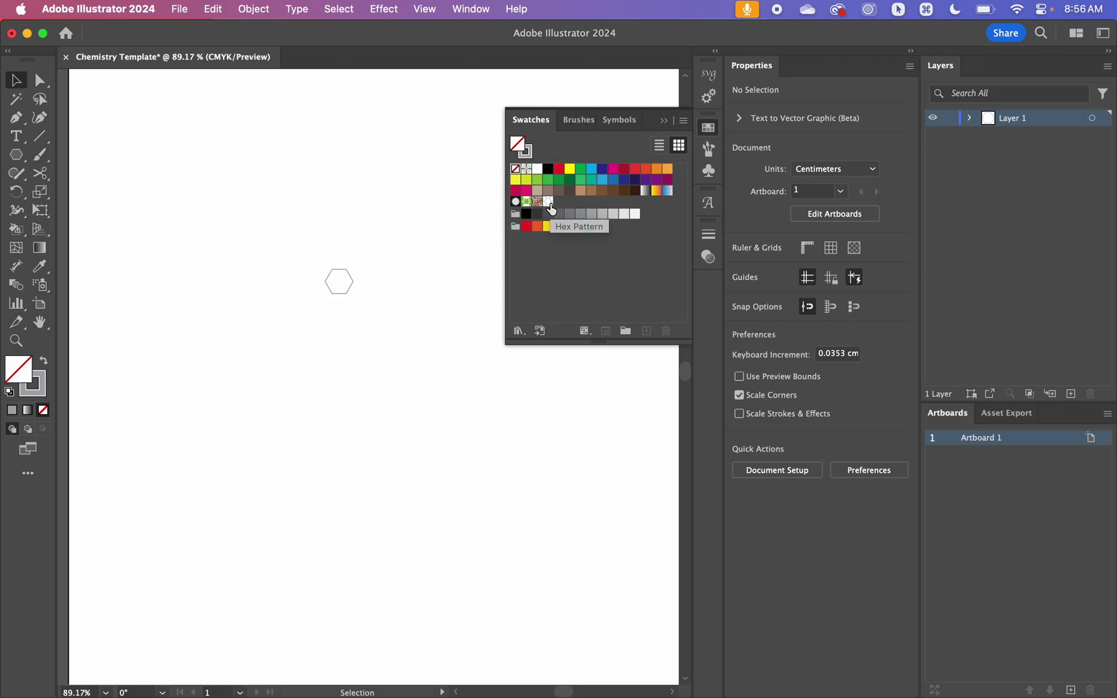
Make sure the document's swatches are on display, where the hexagon pattern is stored.
click(471, 8)
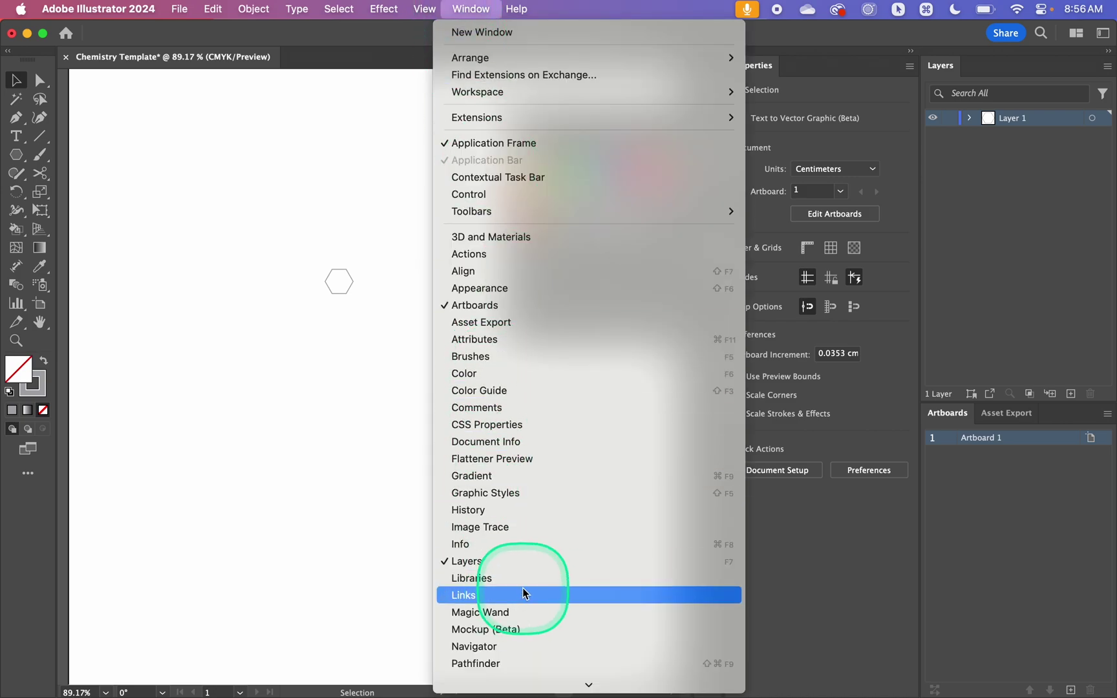
mouse_move(493, 691)
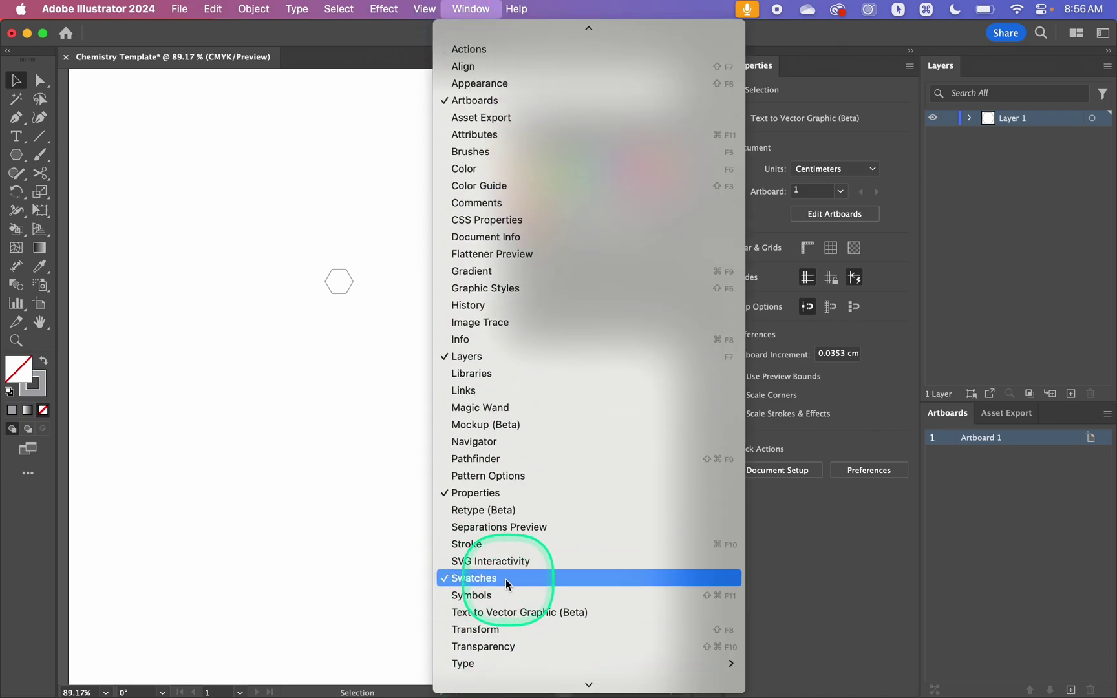
click(507, 578)
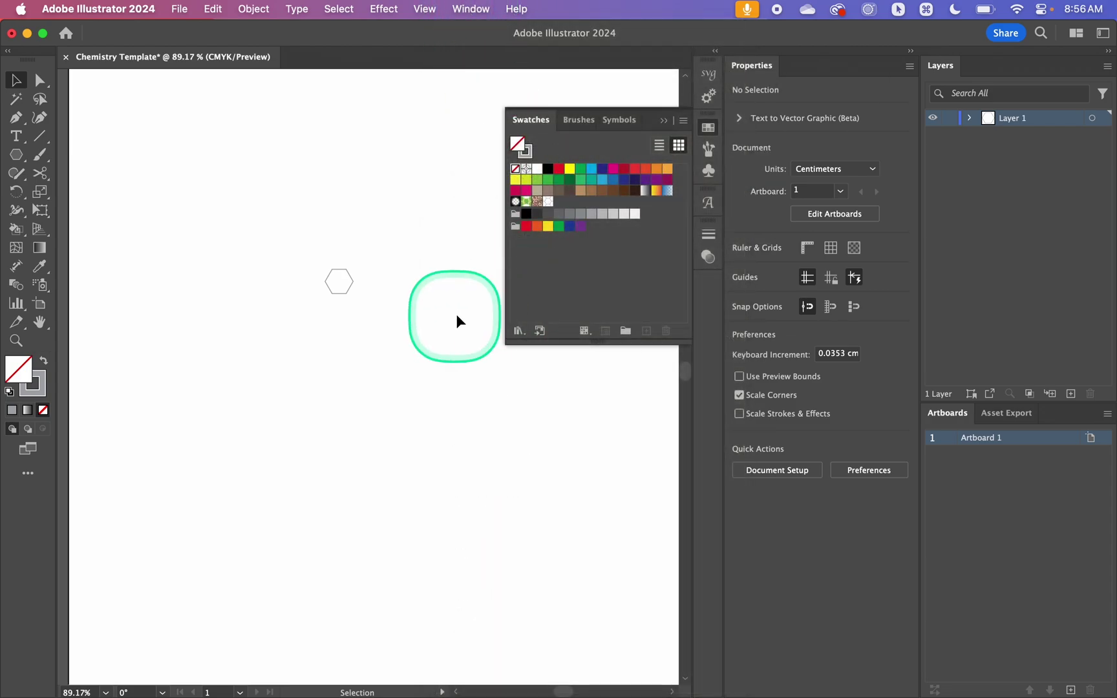
Delete the original single hexagon from the artboard.
scroll(320, 369, down, 10)
scroll(320, 370, down, 2)
click(324, 304)
key(BackSpace)
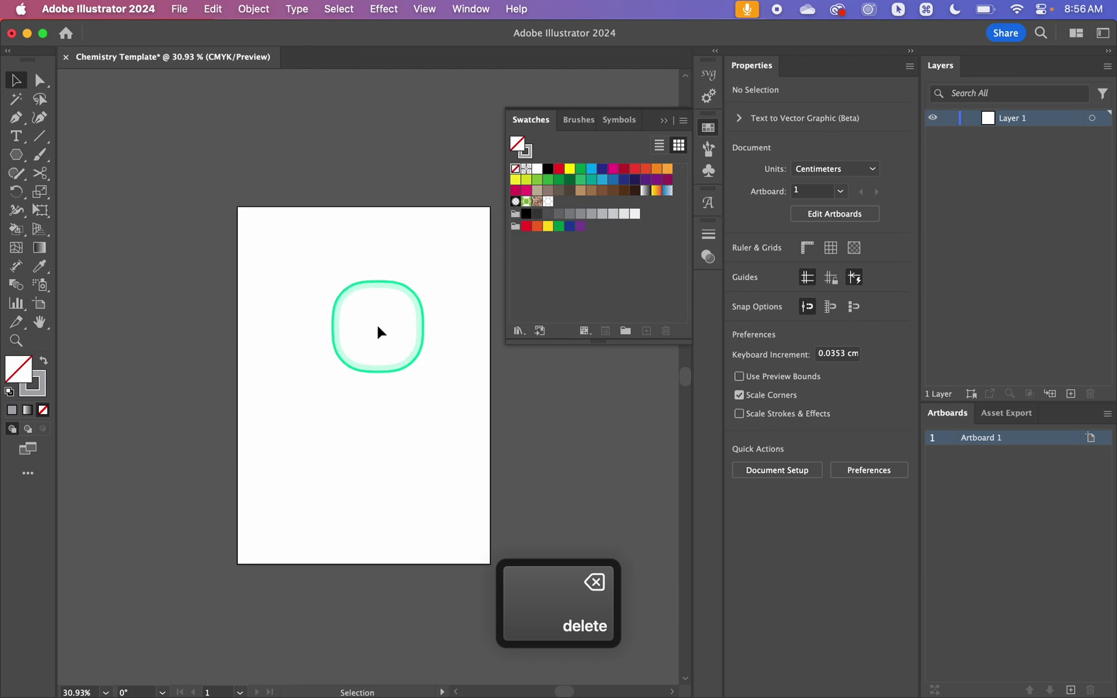
Draw a rectangle about 12 × 26.9 cm over the right half of the artboard and remove its stroke.
key(m)
mouse_move(335, 227)
mouse_down()
mouse_move(363, 317)
mouse_move(480, 551)
mouse_up()
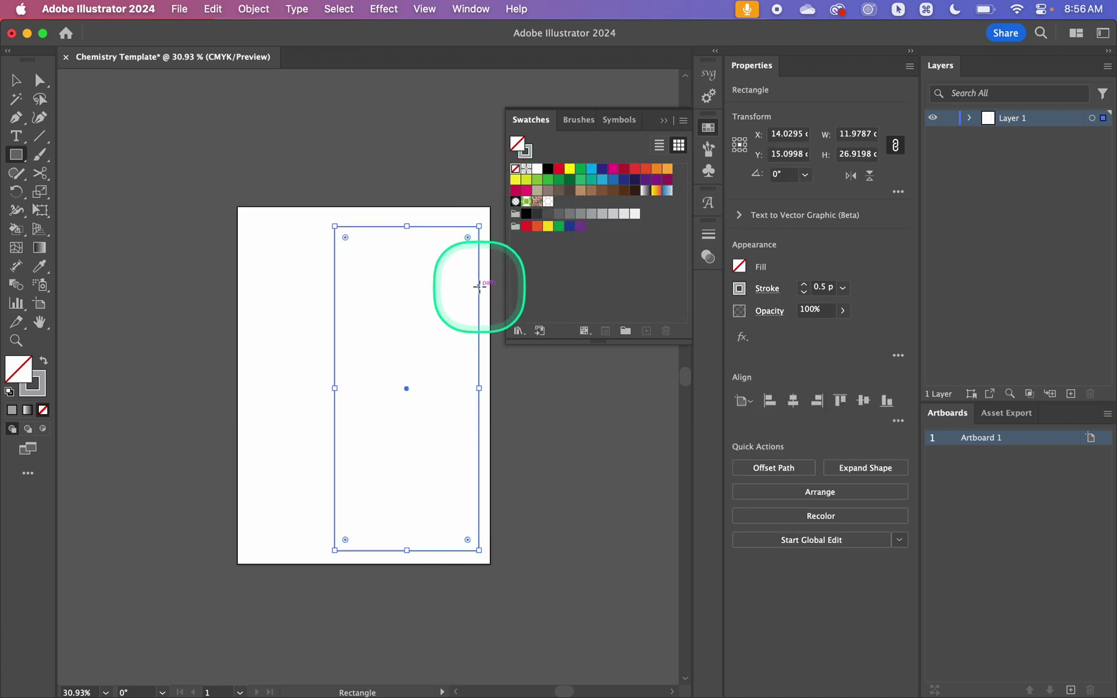
key(x)
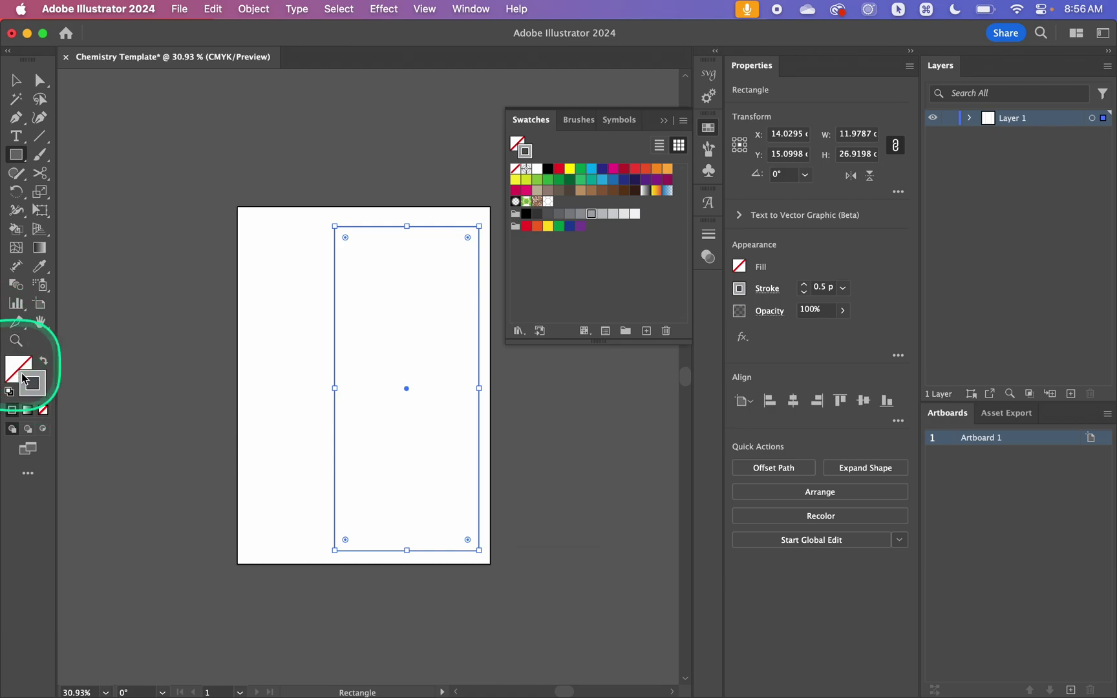
key(slash)
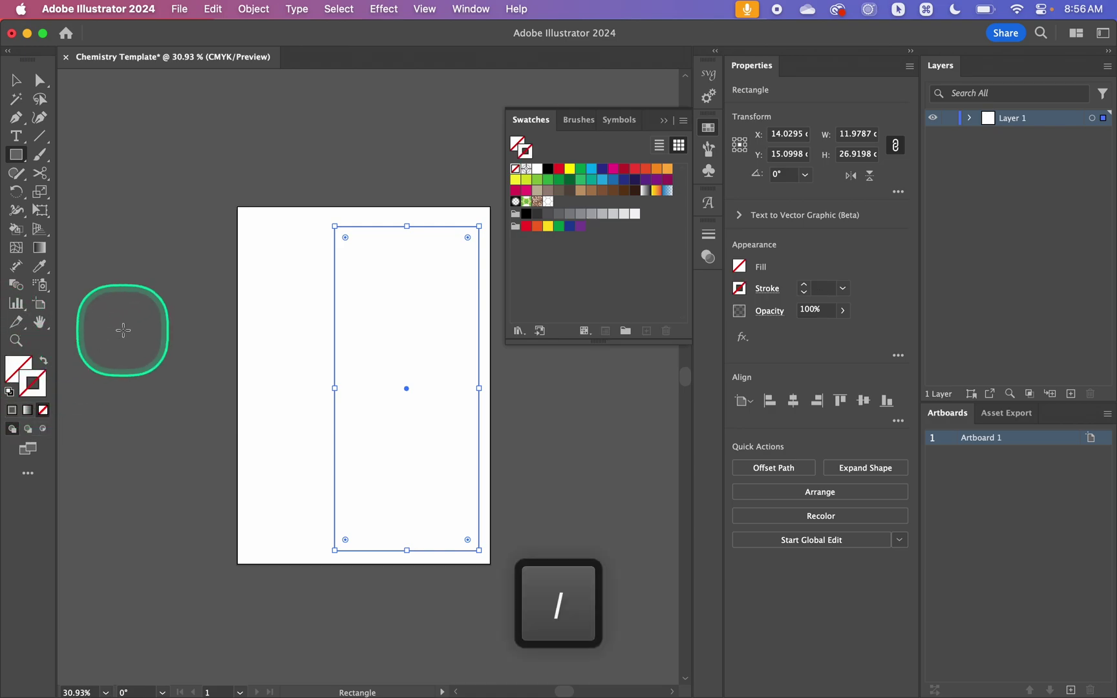
Fill the rectangle with the Hex Pattern swatch and collapse the swatches.
key(x)
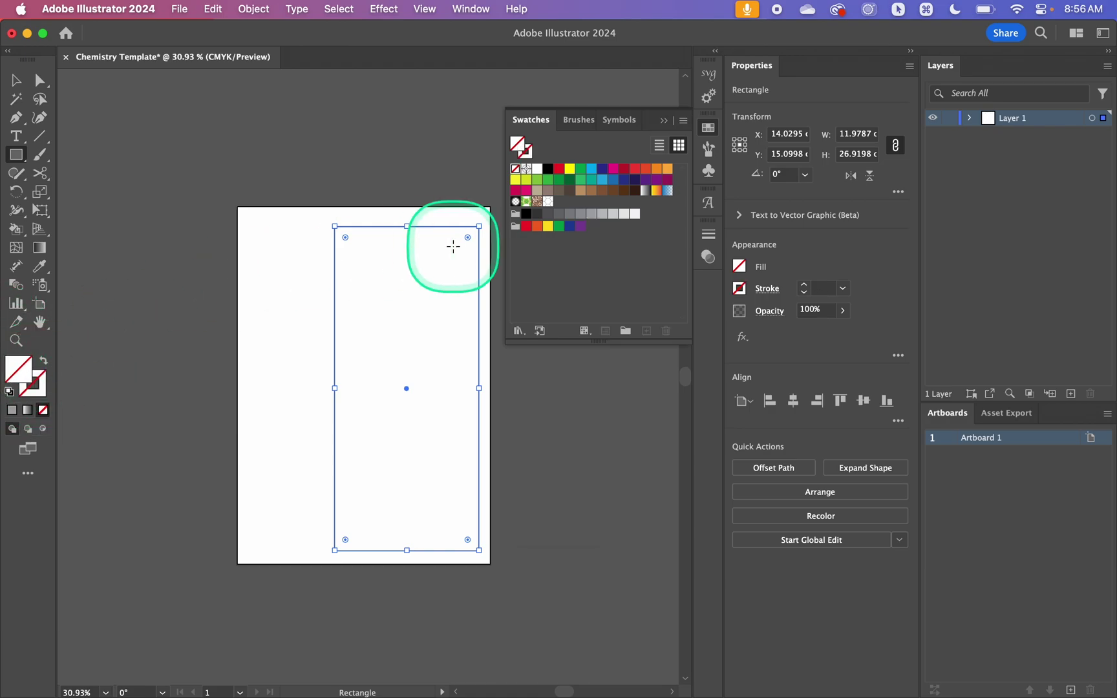
click(549, 202)
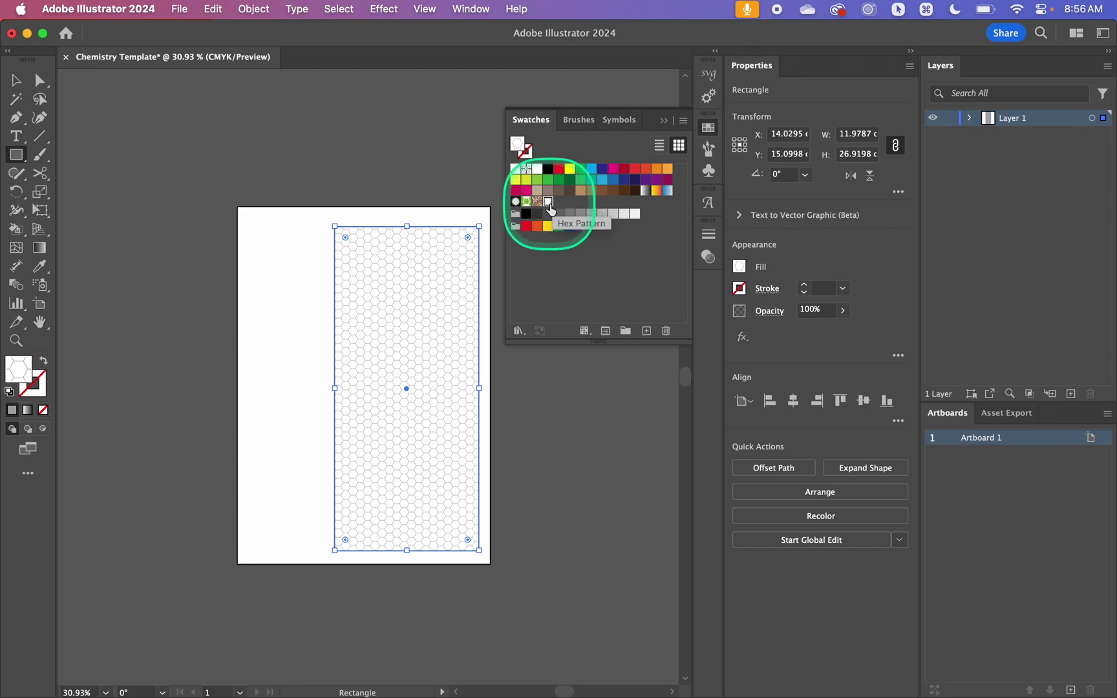
scroll(403, 275, up, 2)
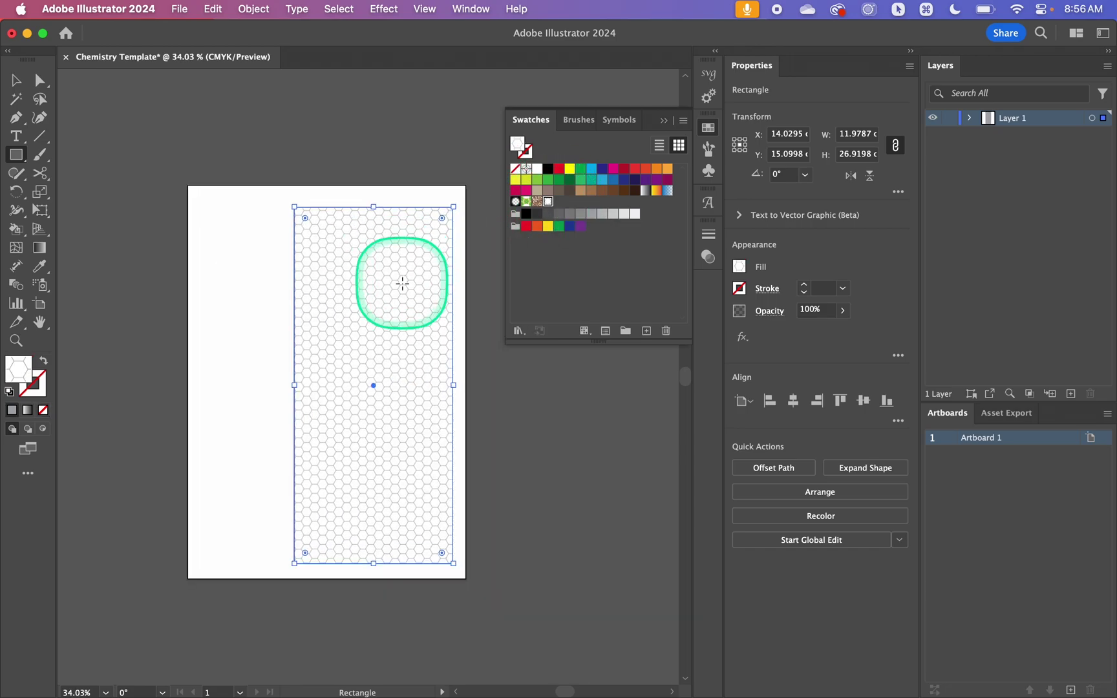
key(v)
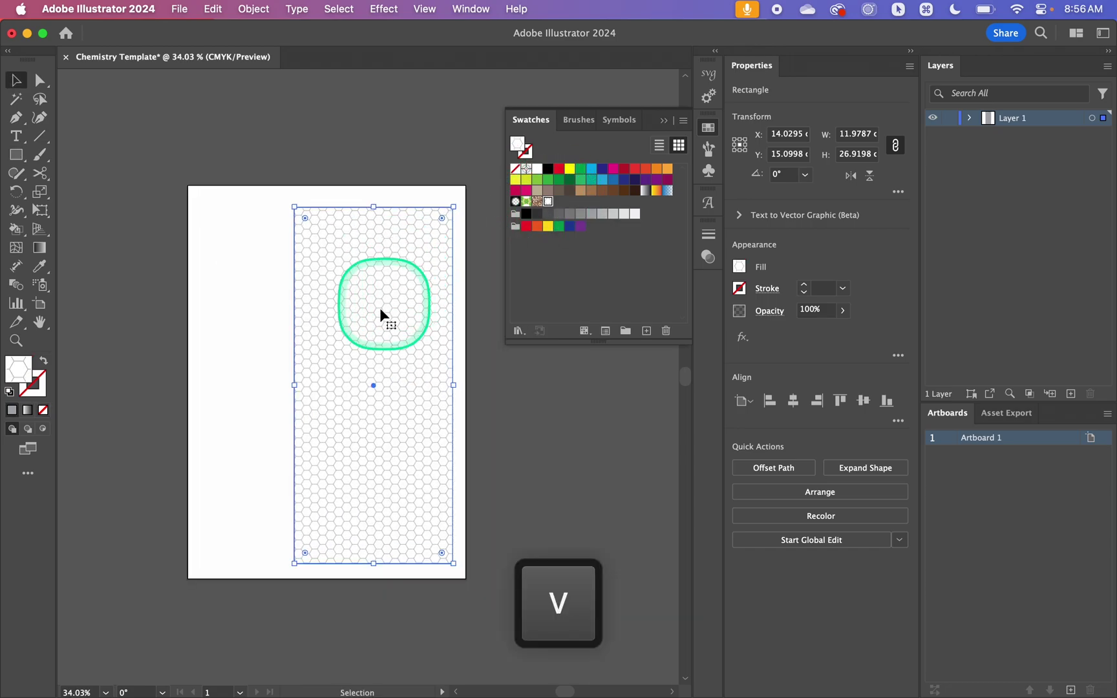
click(664, 121)
scroll(347, 390, up, 4)
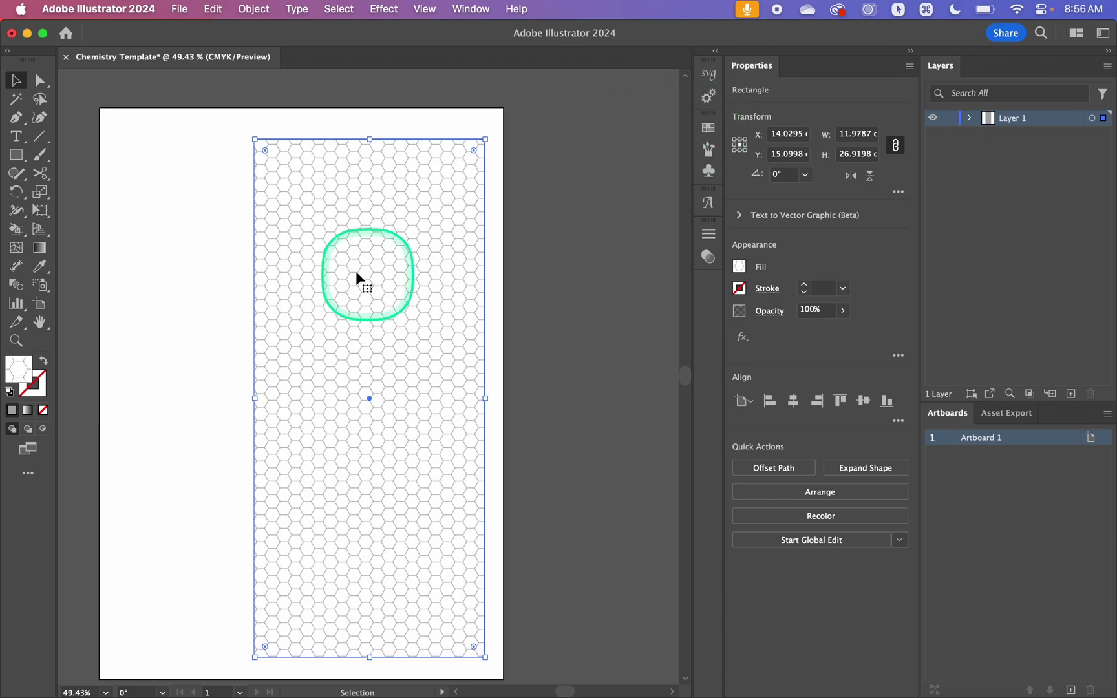
Shift the patterned rectangle slightly right, lengthen it to about 28.1 cm tall, and deselect it.
mouse_move(476, 385)
mouse_down()
mouse_move(451, 338)
mouse_move(496, 381)
mouse_move(391, 398)
mouse_move(451, 337)
mouse_move(475, 362)
mouse_move(469, 371)
mouse_up()
scroll(469, 372, down, 2)
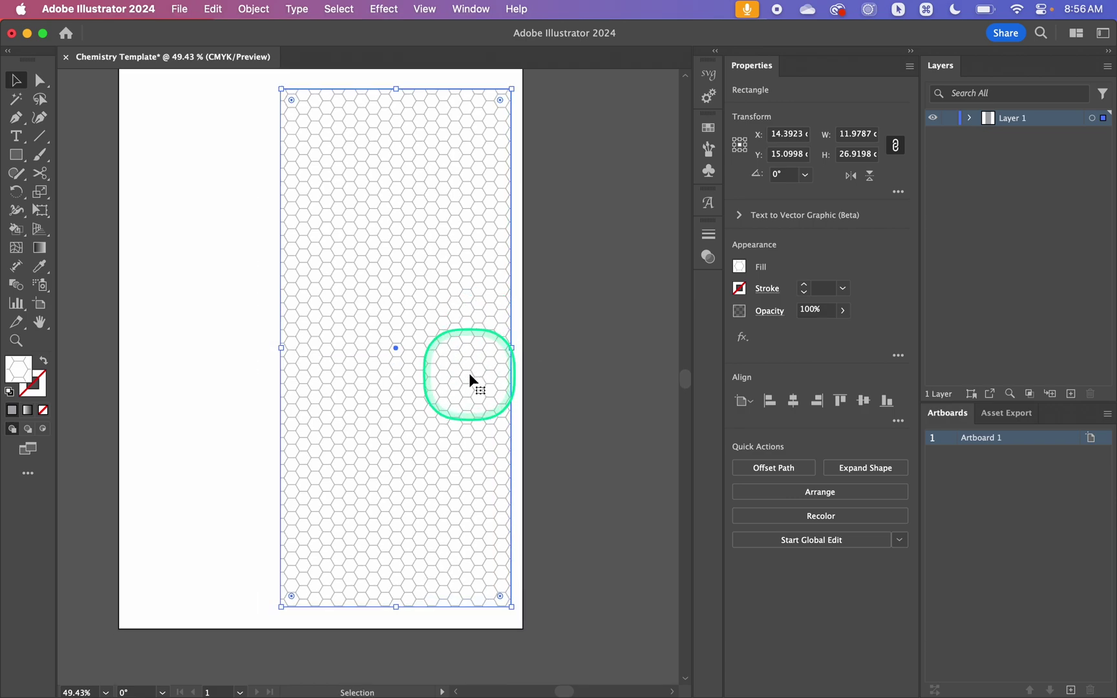
scroll(469, 374, down, 2)
scroll(469, 374, left, 2)
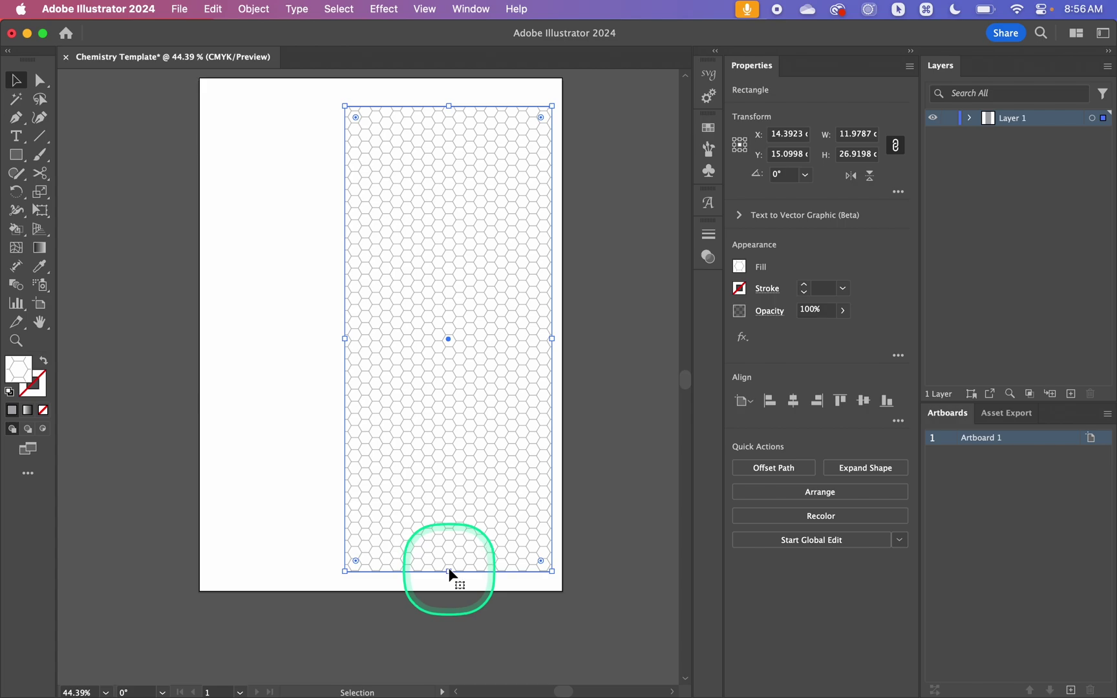
drag(450, 572, 446, 591)
drag(431, 264, 430, 255)
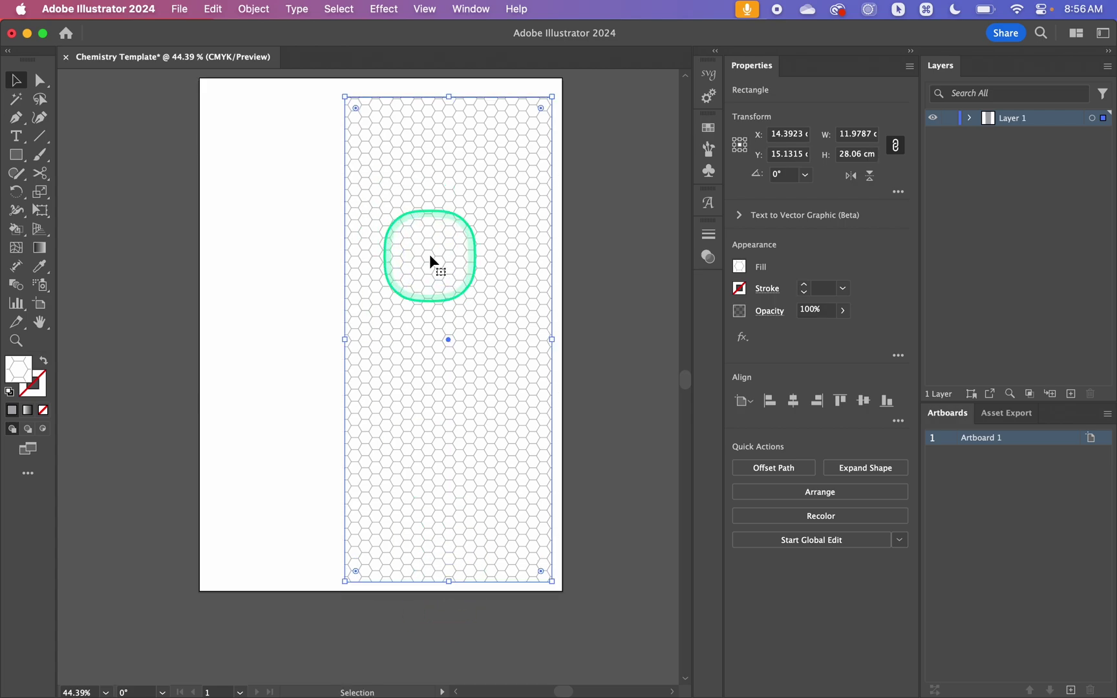
click(602, 263)
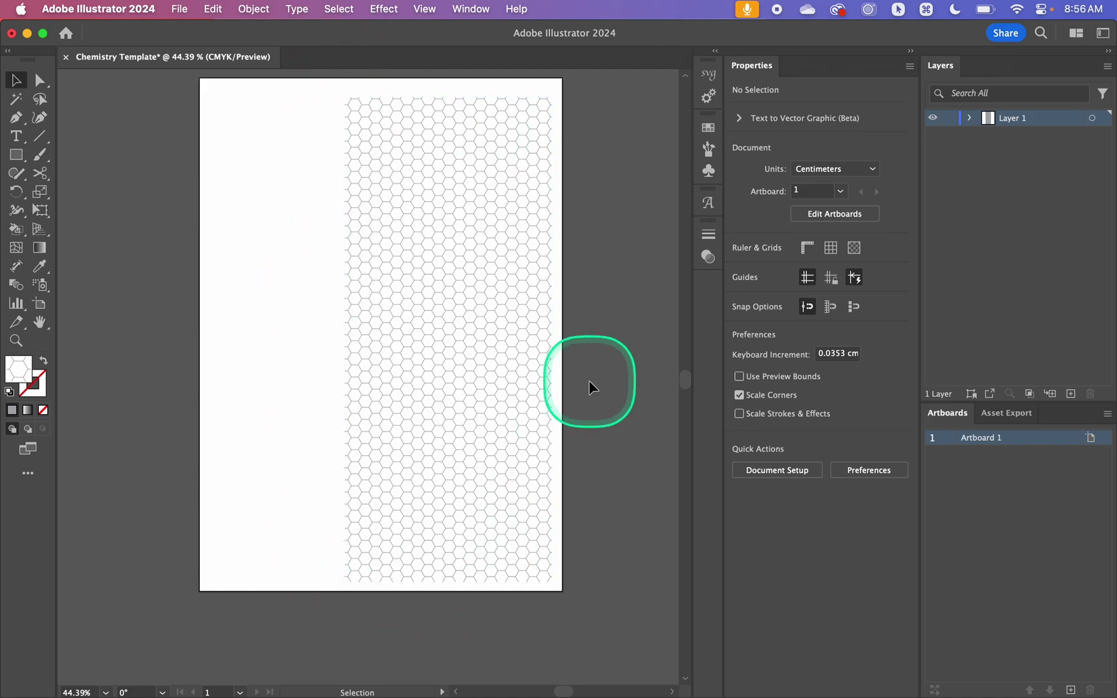
Resize the patterned rectangle to about 19.8 × 26.9 cm and center it horizontally on the artboard, leaving a wider margin above it.
click(482, 314)
scroll(481, 314, up, 2)
scroll(481, 314, right, 2)
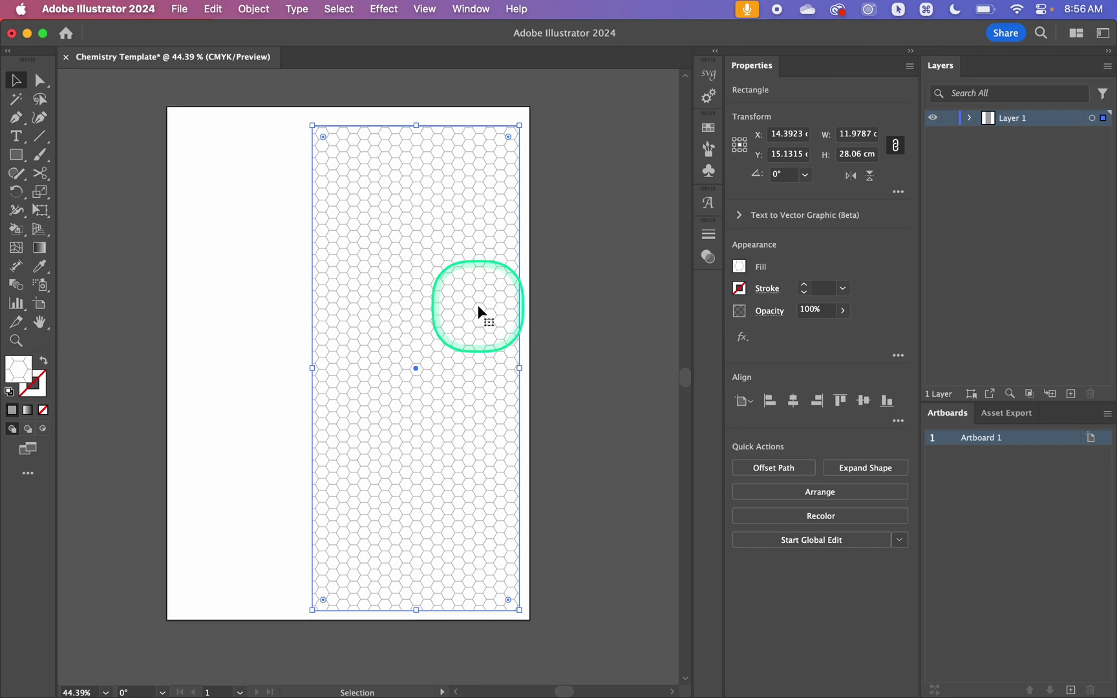
drag(440, 317, 439, 312)
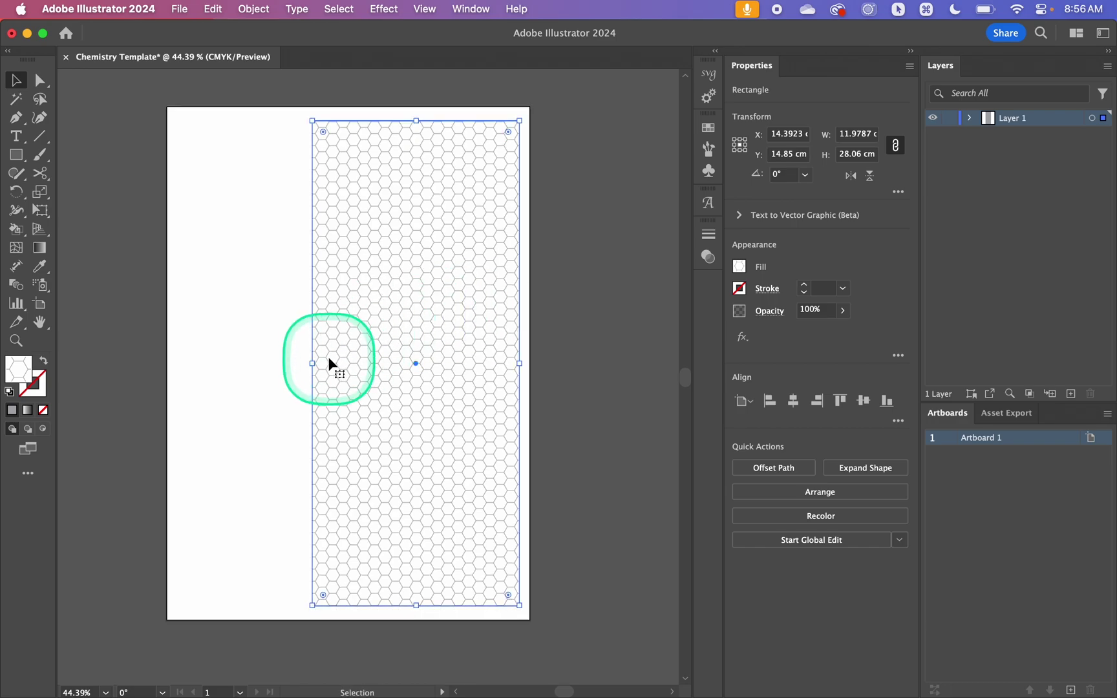
drag(314, 364, 178, 358)
drag(348, 121, 349, 140)
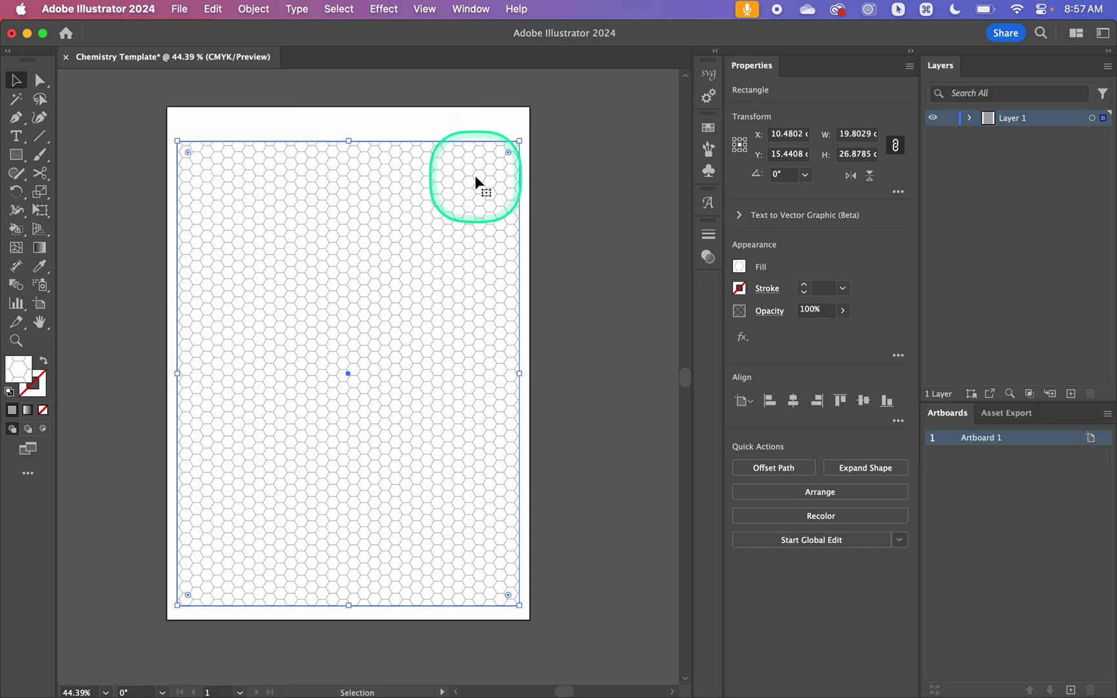
scroll(474, 176, left, 3)
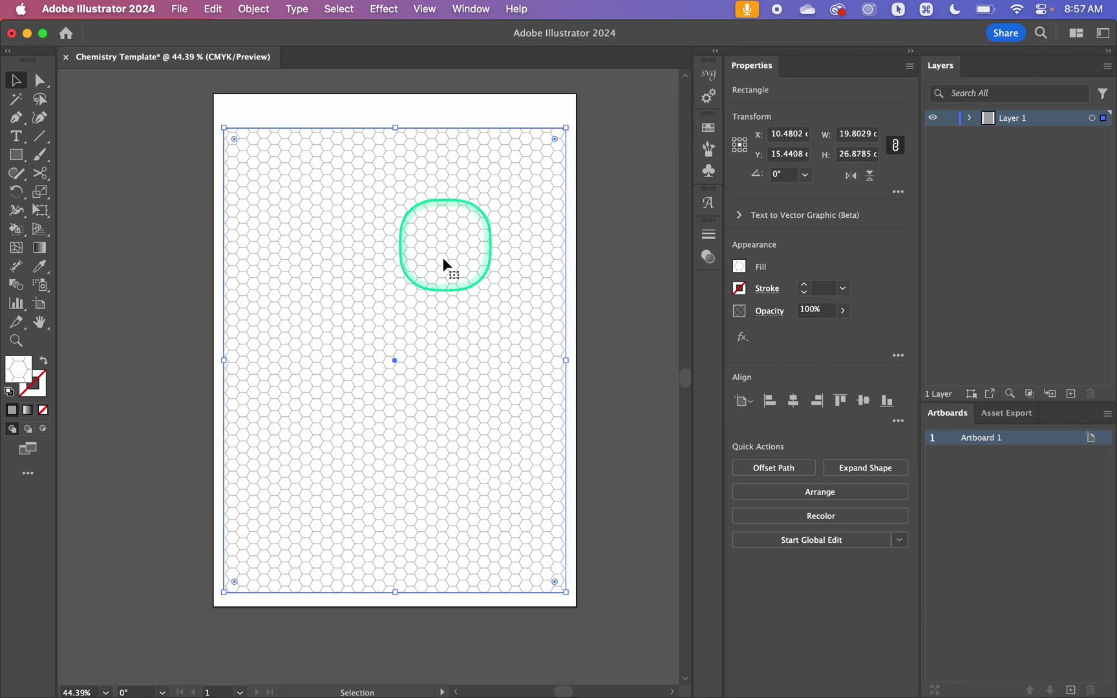
drag(446, 316, 448, 320)
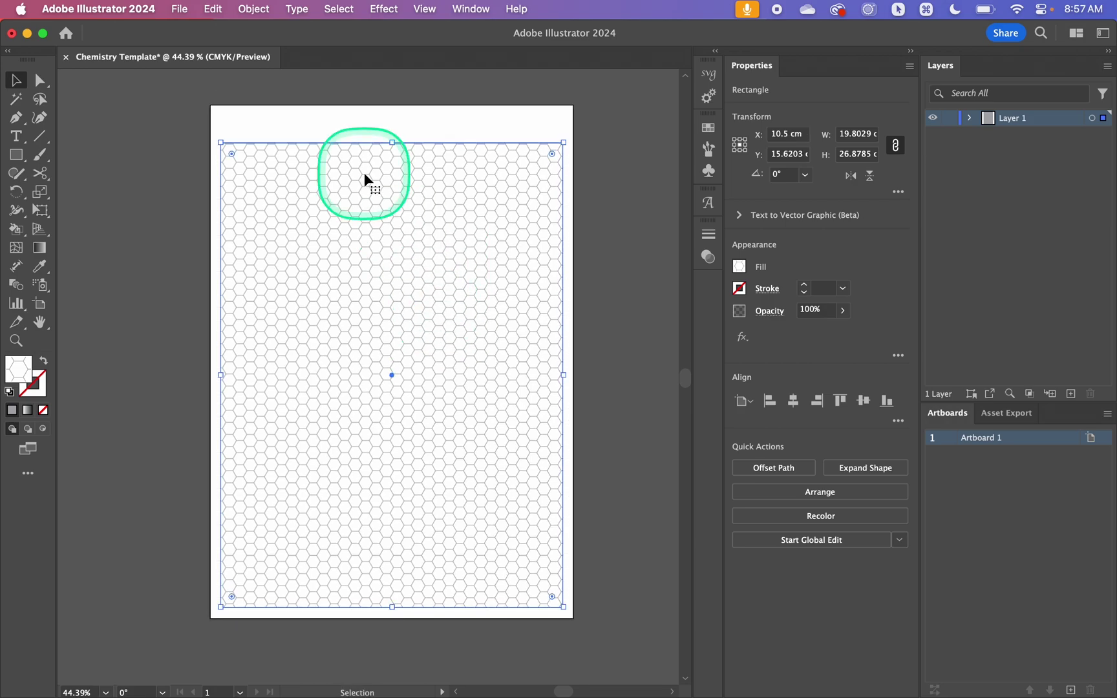
Expand the fill of the patterned rectangle and check the resulting paths in outline view.
click(254, 9)
click(265, 220)
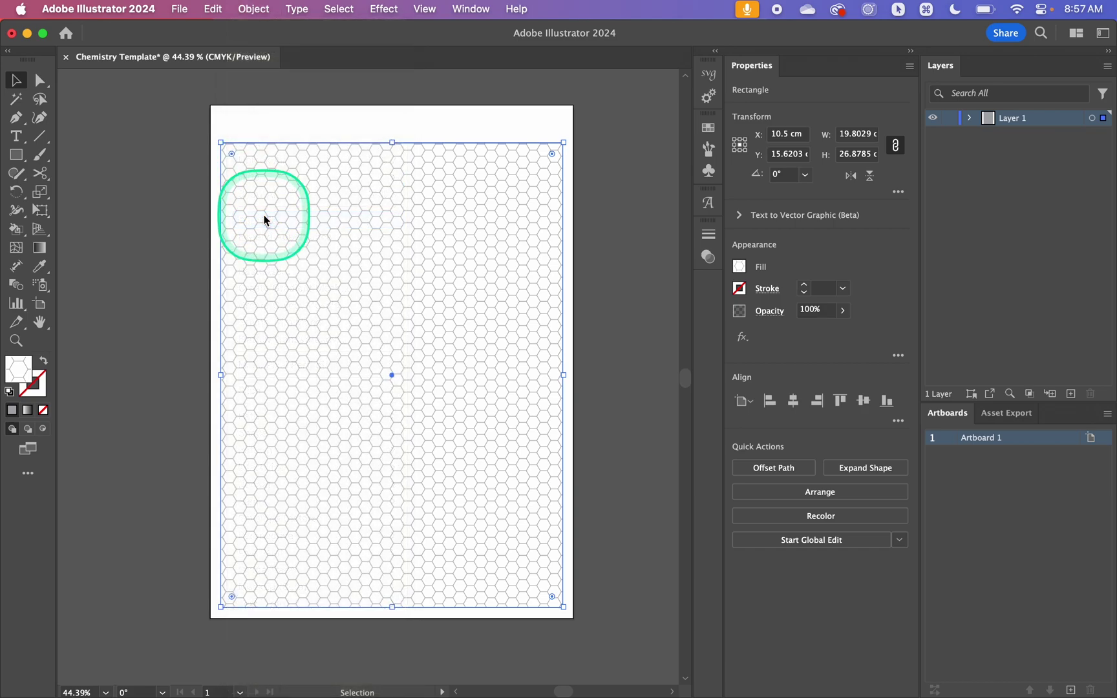
click(598, 457)
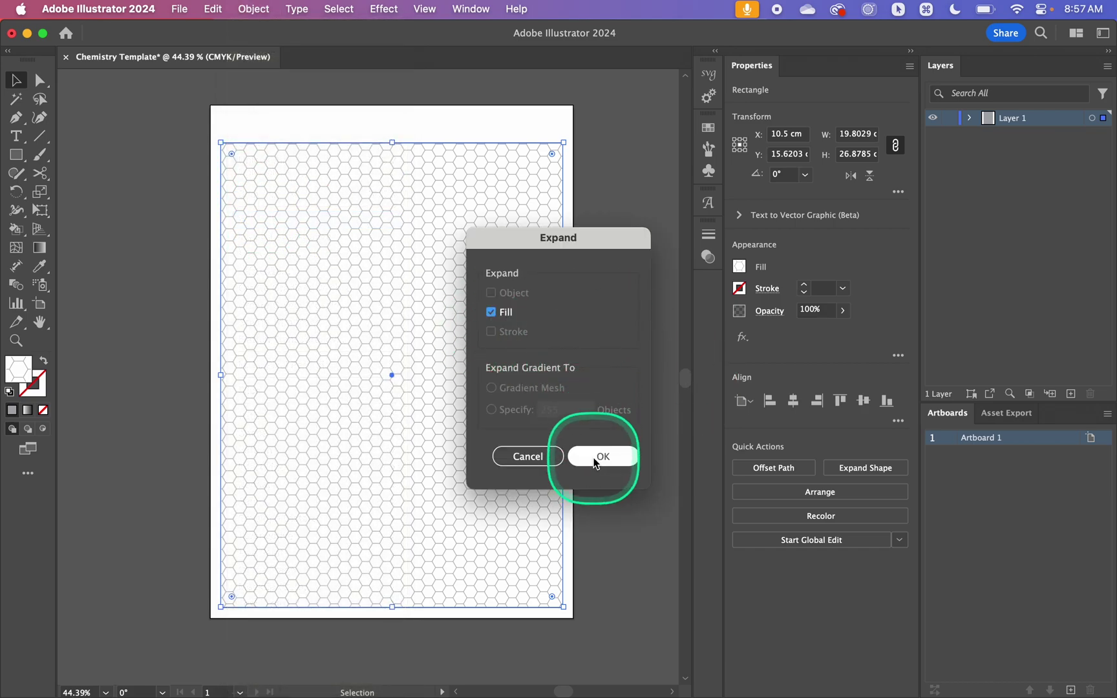
click(635, 374)
click(529, 387)
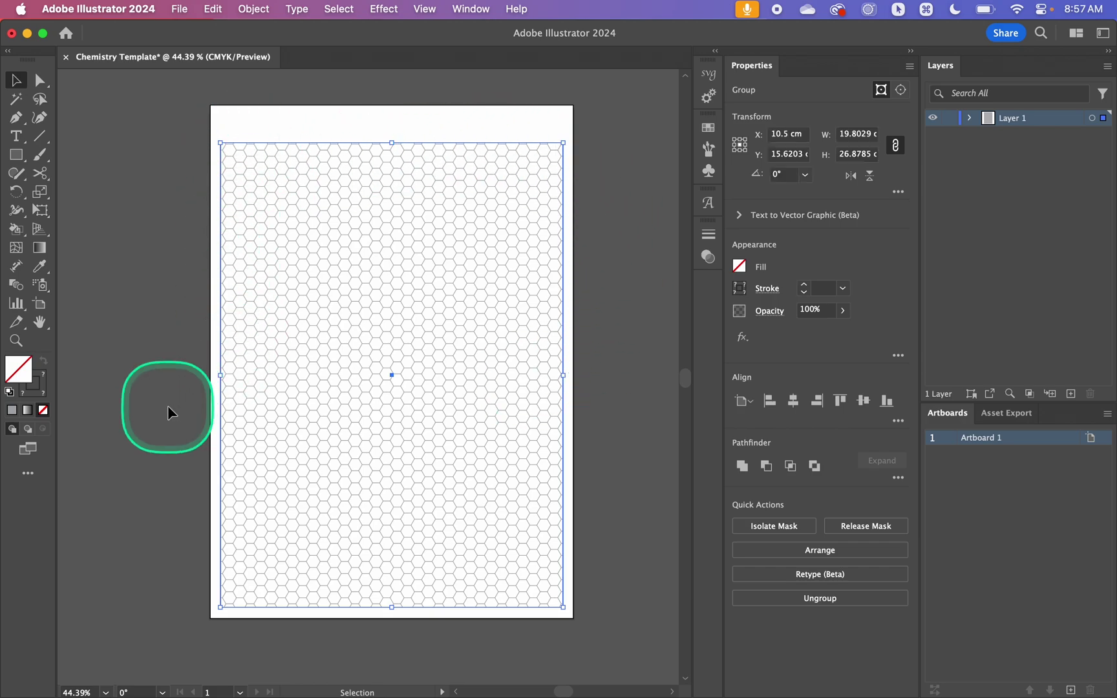
key(super+y)
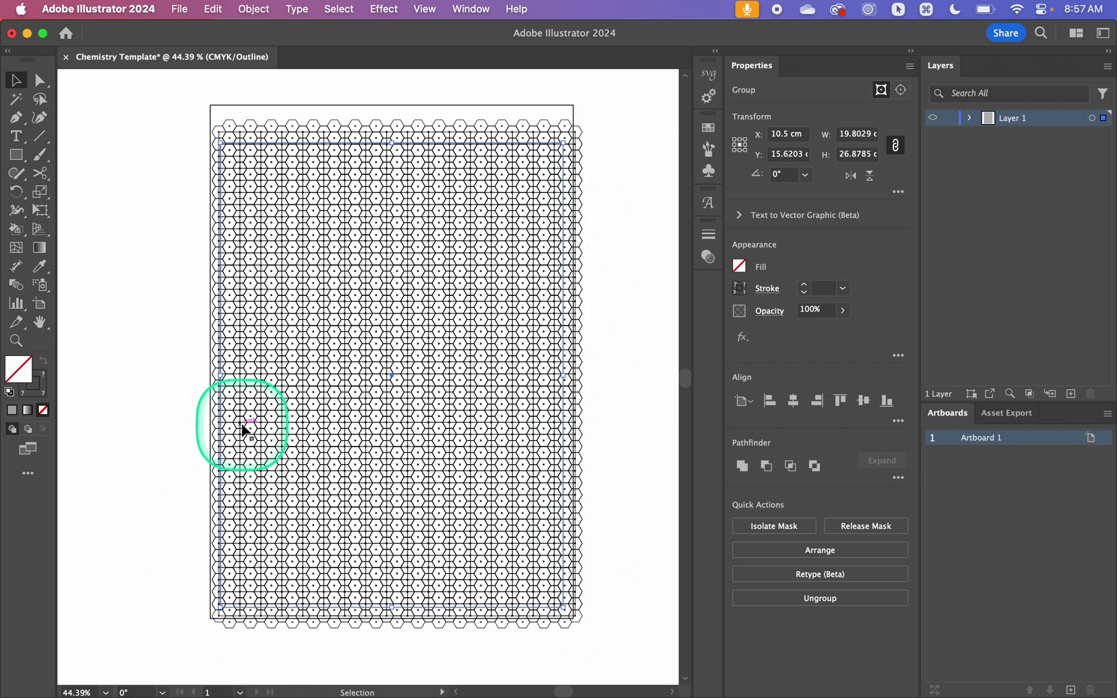
key(super+y)
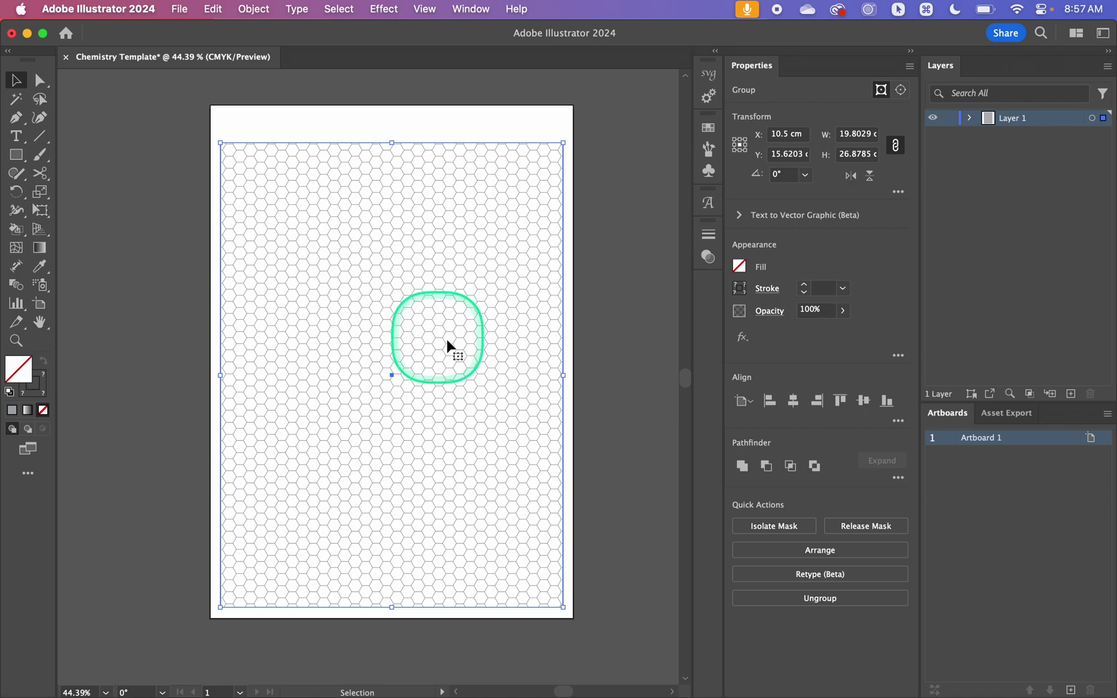
Release the clipping mask around the whole expanded pattern and ungroup it into separate tiles.
click(878, 528)
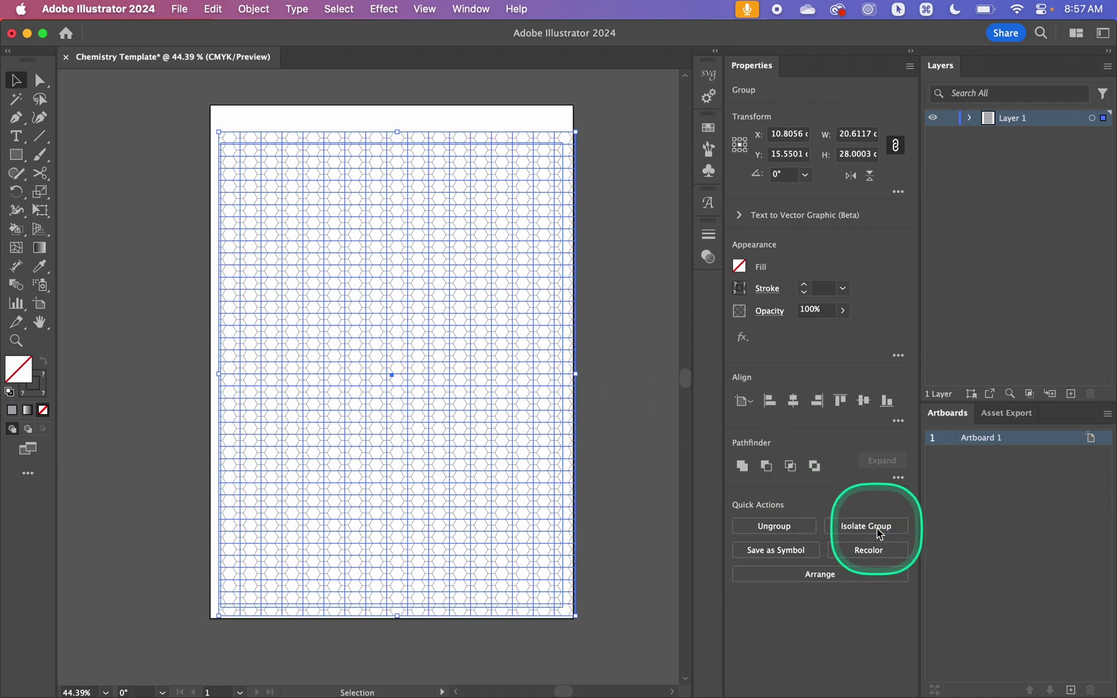
click(771, 529)
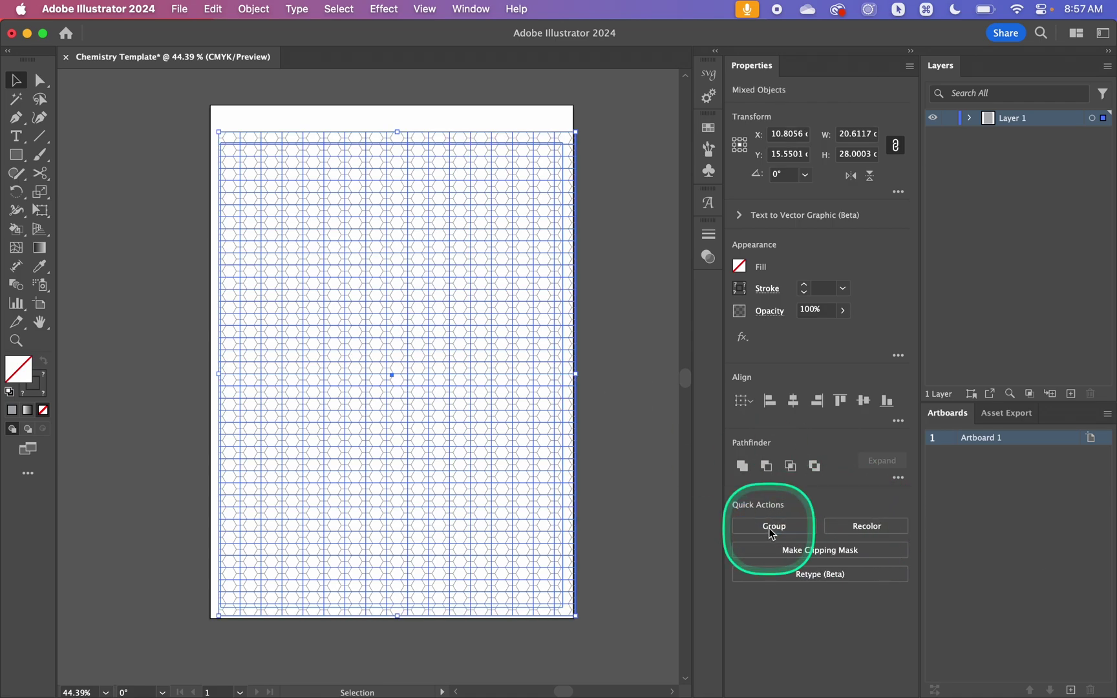
click(661, 452)
click(485, 233)
drag(481, 232, 265, 162)
scroll(223, 132, up, 5)
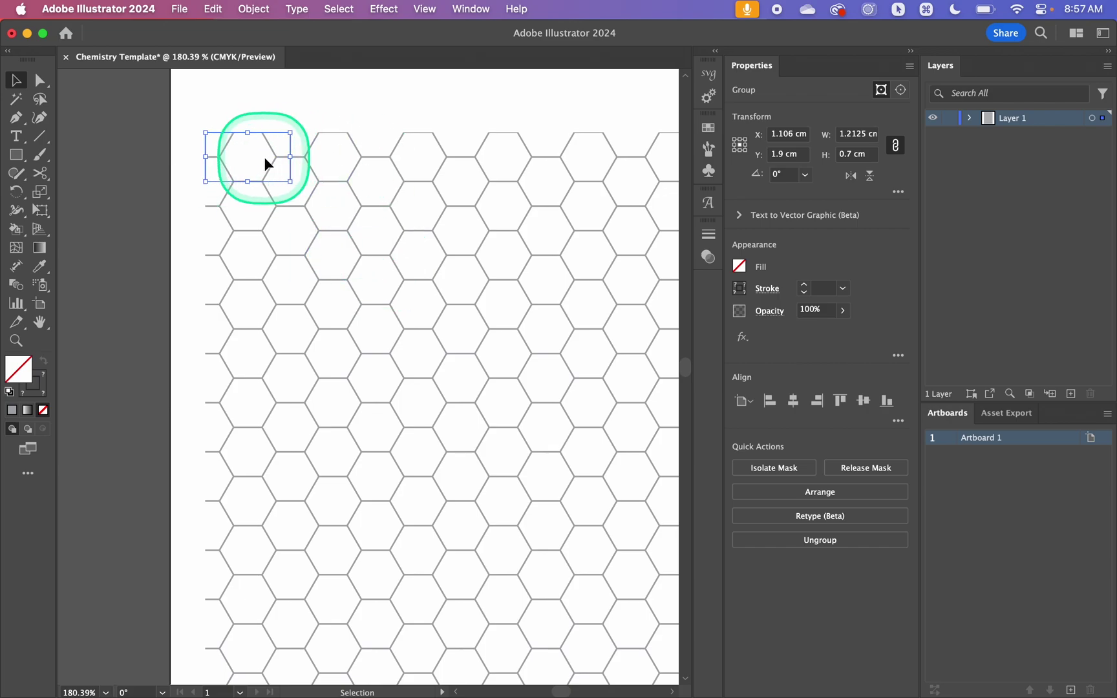
Delete the leftover clipping rectangle that surrounded the hexagon pattern.
click(169, 486)
scroll(172, 486, down, 3)
scroll(172, 486, down, 3)
scroll(172, 486, down, 3)
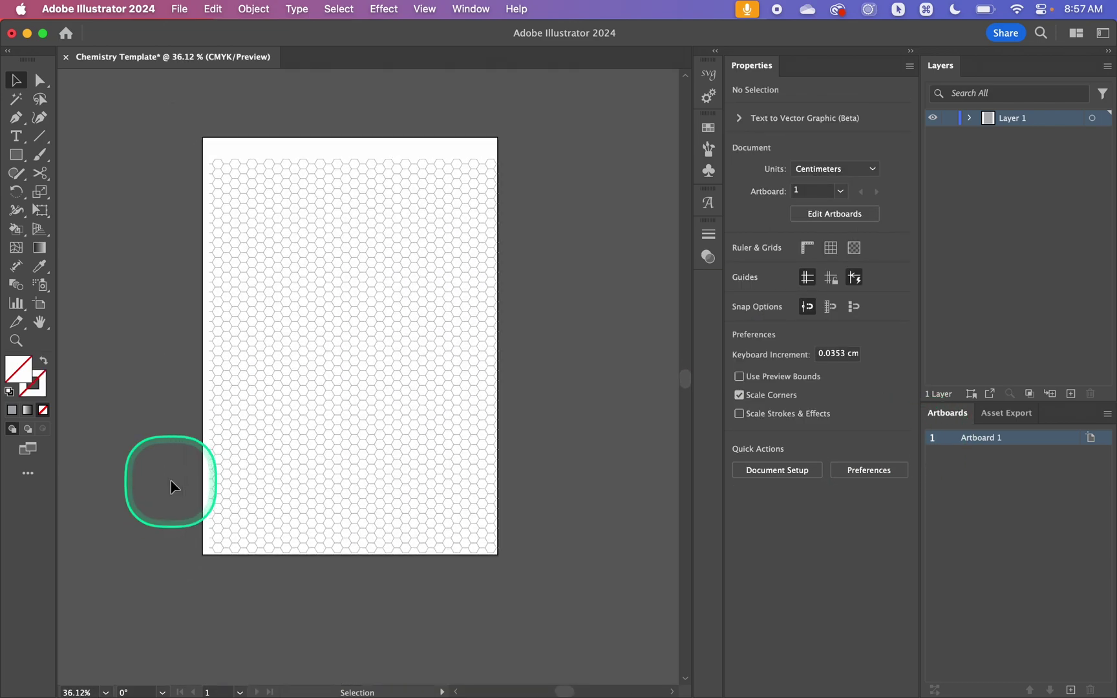
click(433, 165)
key(BackSpace)
Select all the pattern tiles on the artboard and release their individual clipping masks.
drag(516, 135, 154, 454)
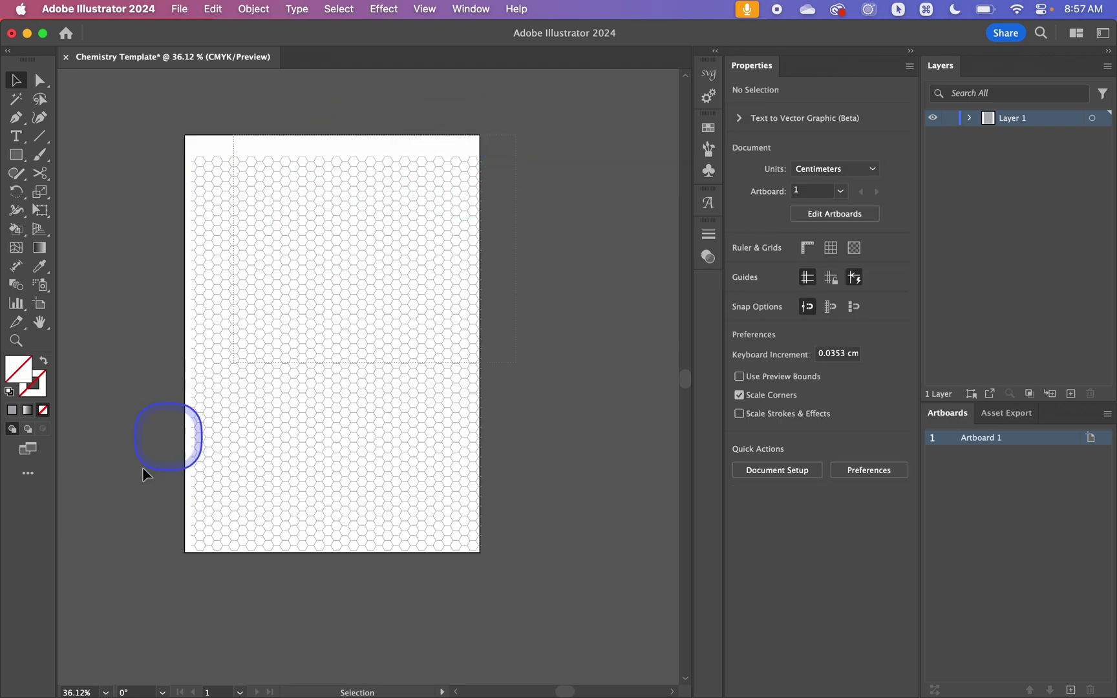
drag(143, 619, 144, 613)
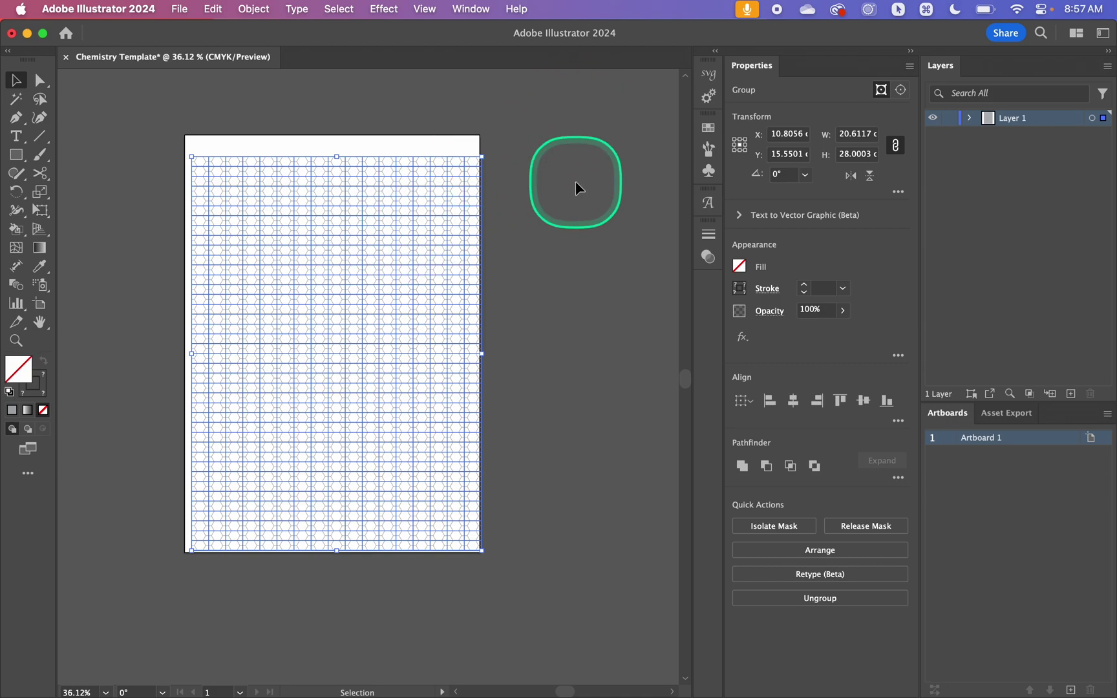
click(257, 7)
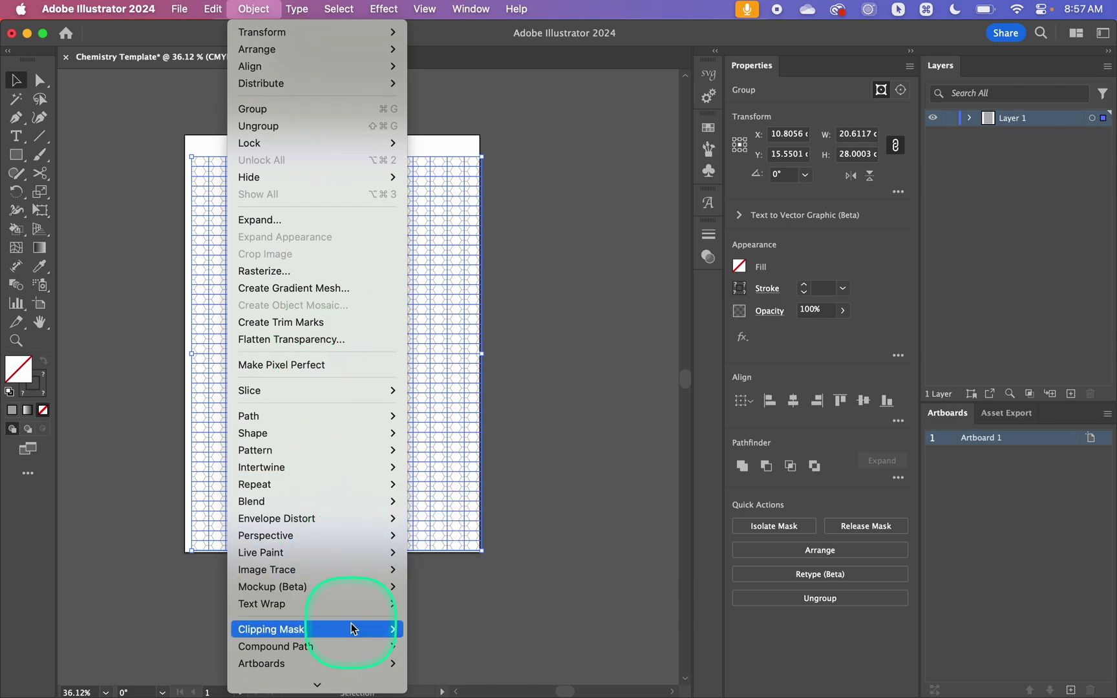
mouse_move(352, 630)
click(450, 651)
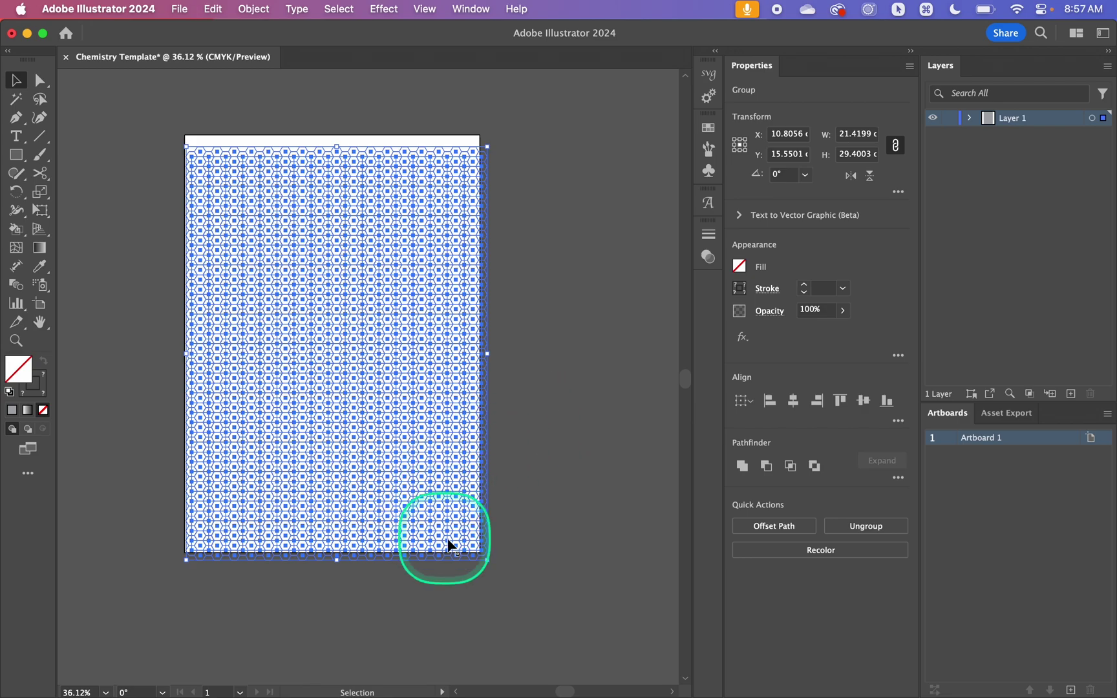
Ungroup all the small hexagon groups across the artboard into individual paths.
scroll(397, 586, up, 3)
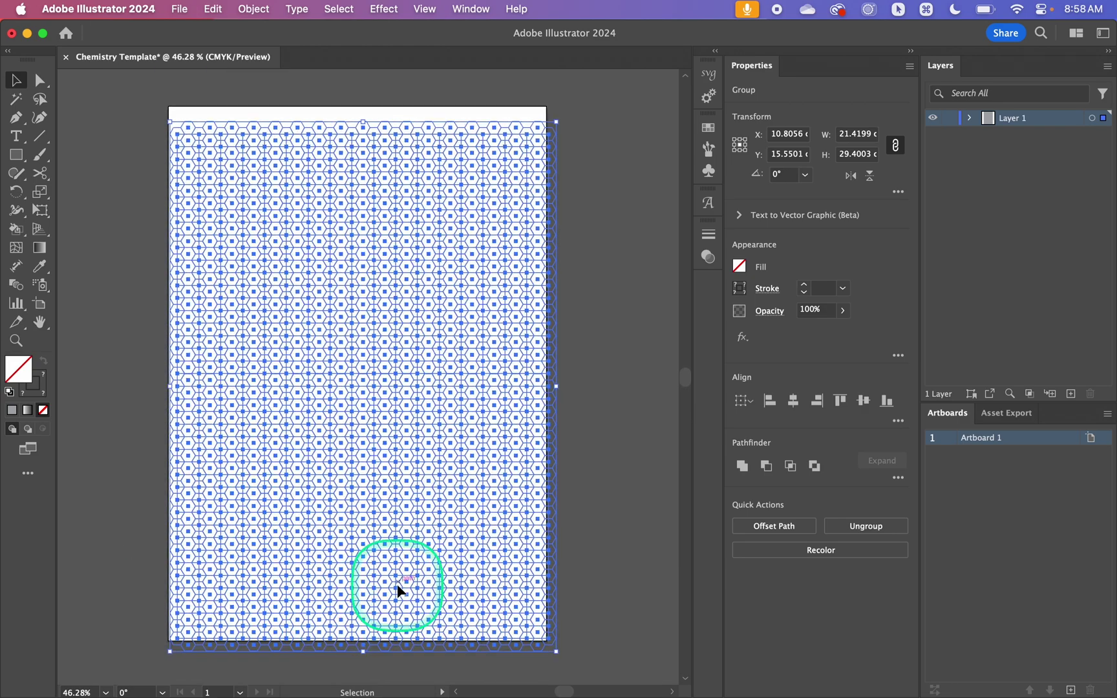
click(589, 388)
click(556, 406)
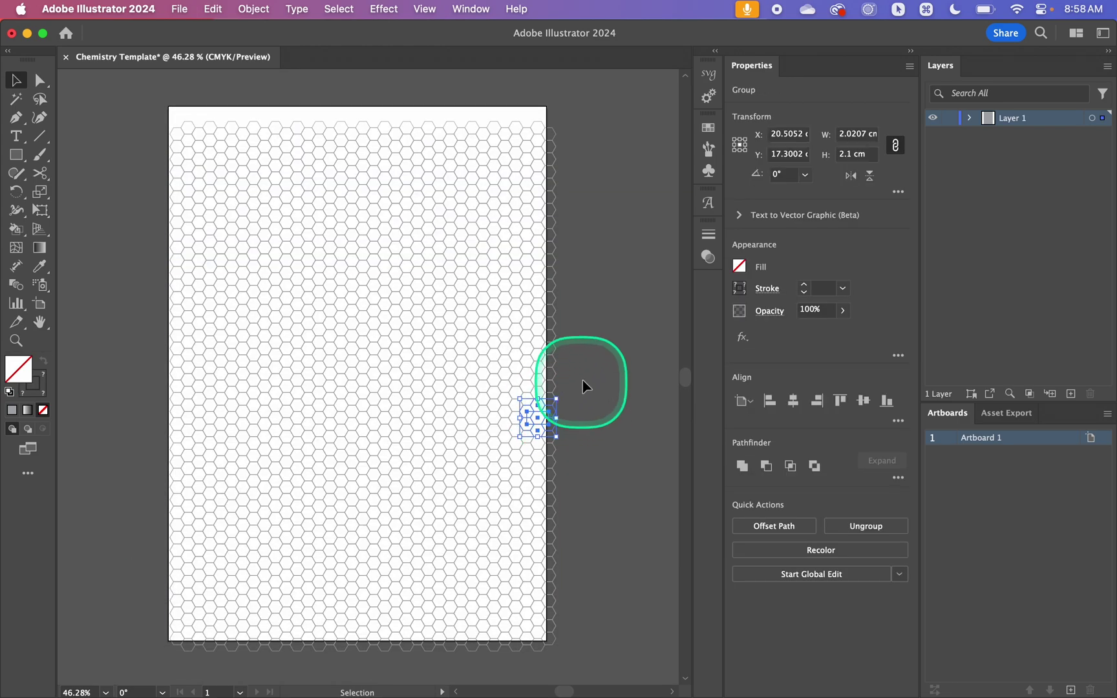
click(588, 369)
scroll(588, 369, down, 3)
drag(422, 318, 260, 562)
key(shift+super+g)
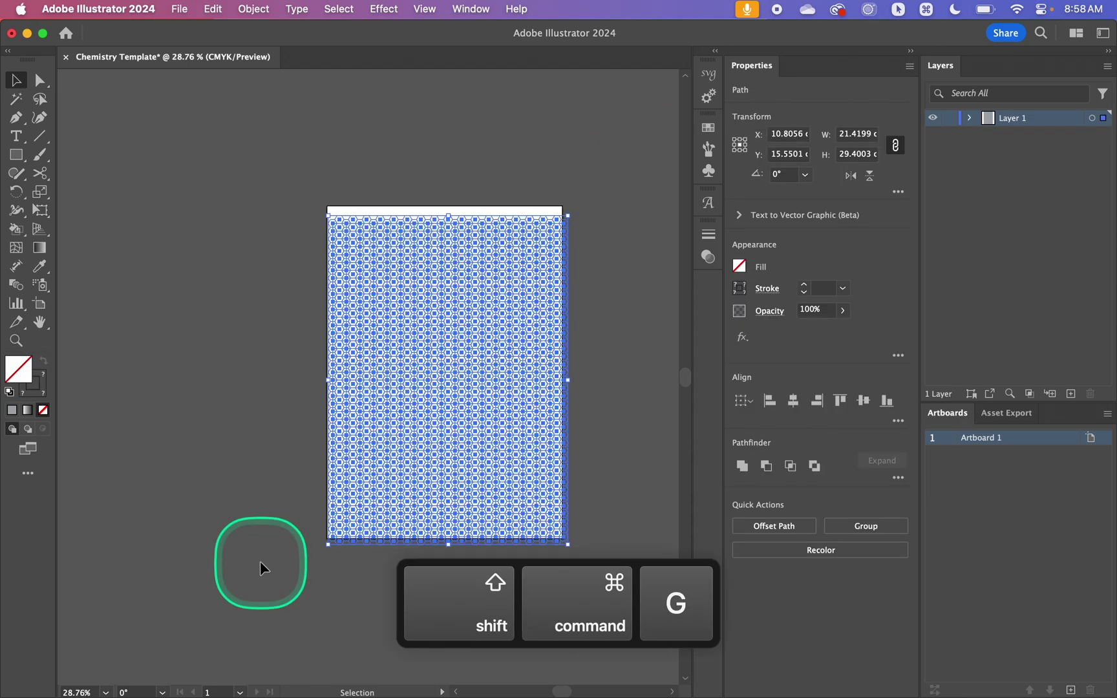
Examine single hexagons near the artboard's lower part to check that each one is a separate path.
scroll(260, 561, right, 3)
scroll(260, 561, up, 3)
click(306, 569)
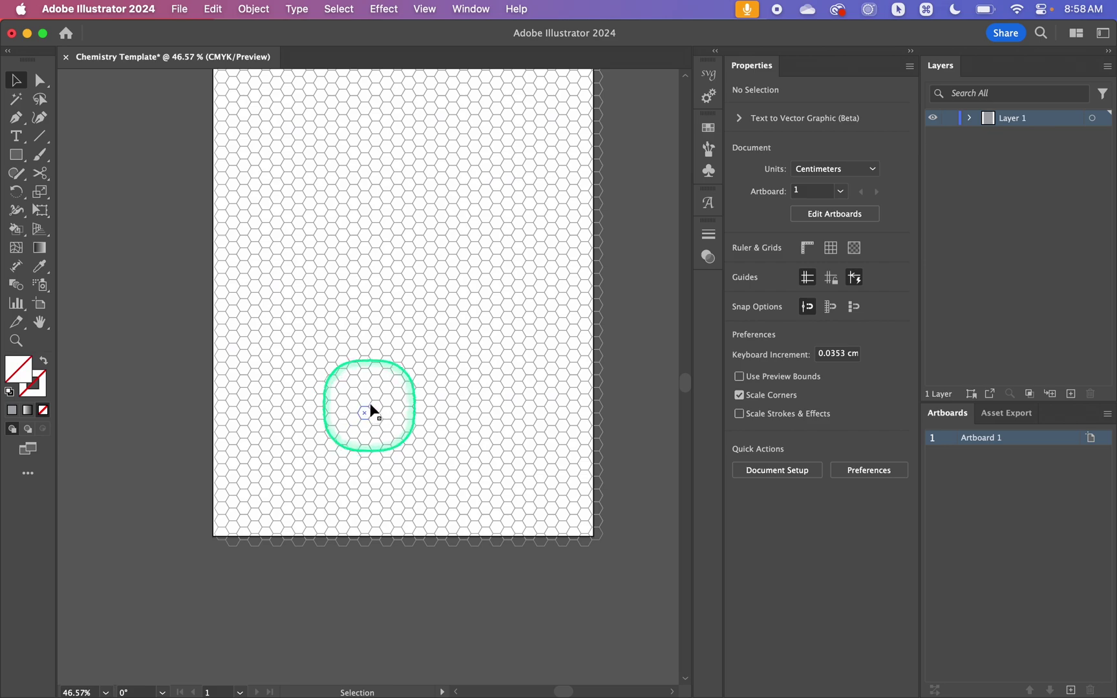
click(366, 415)
scroll(359, 421, up, 2)
scroll(359, 422, up, 5)
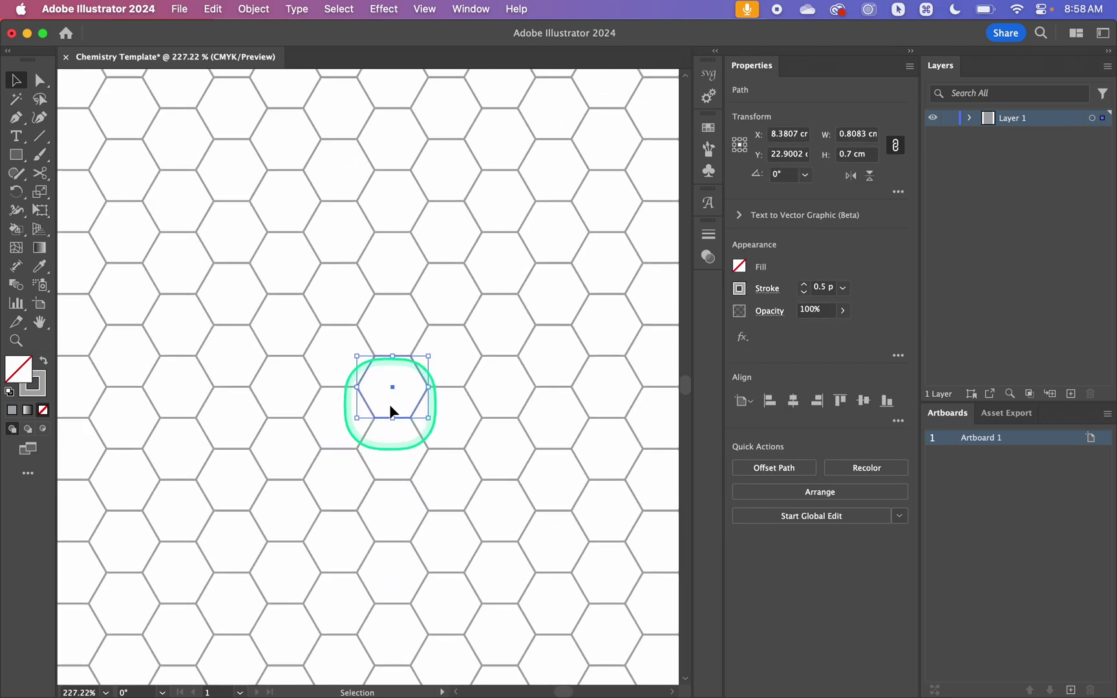
click(368, 469)
click(399, 479)
scroll(399, 481, down, 8)
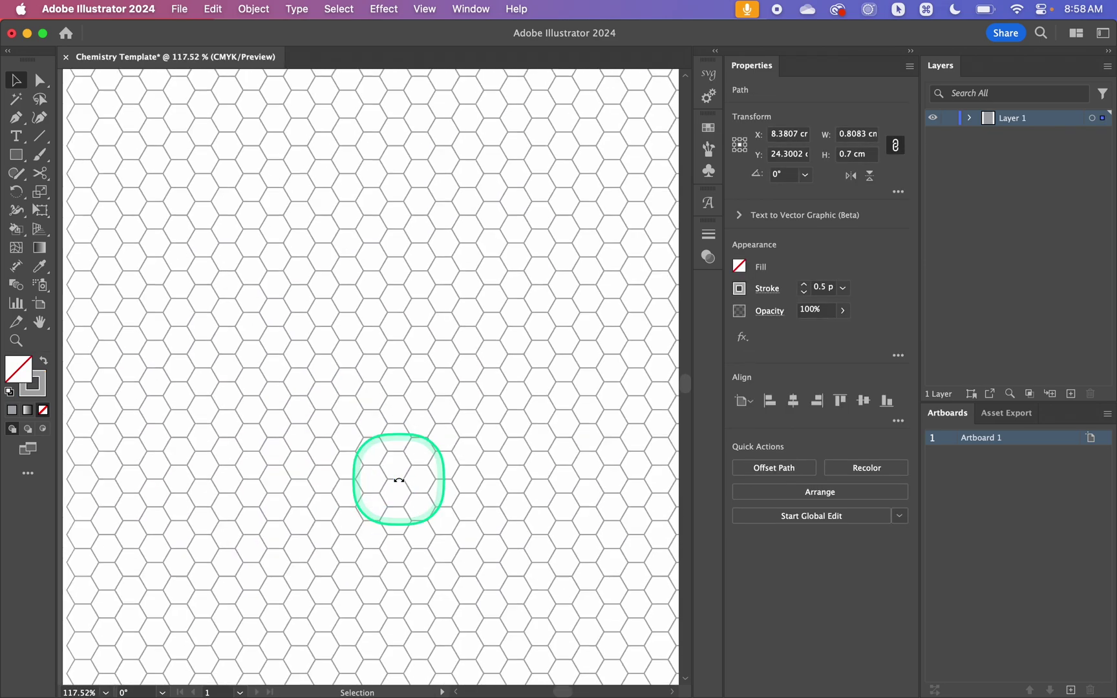
Select the invisible tile rectangle at the pattern's upper-left corner with the help of outline view.
scroll(309, 390, up, 5)
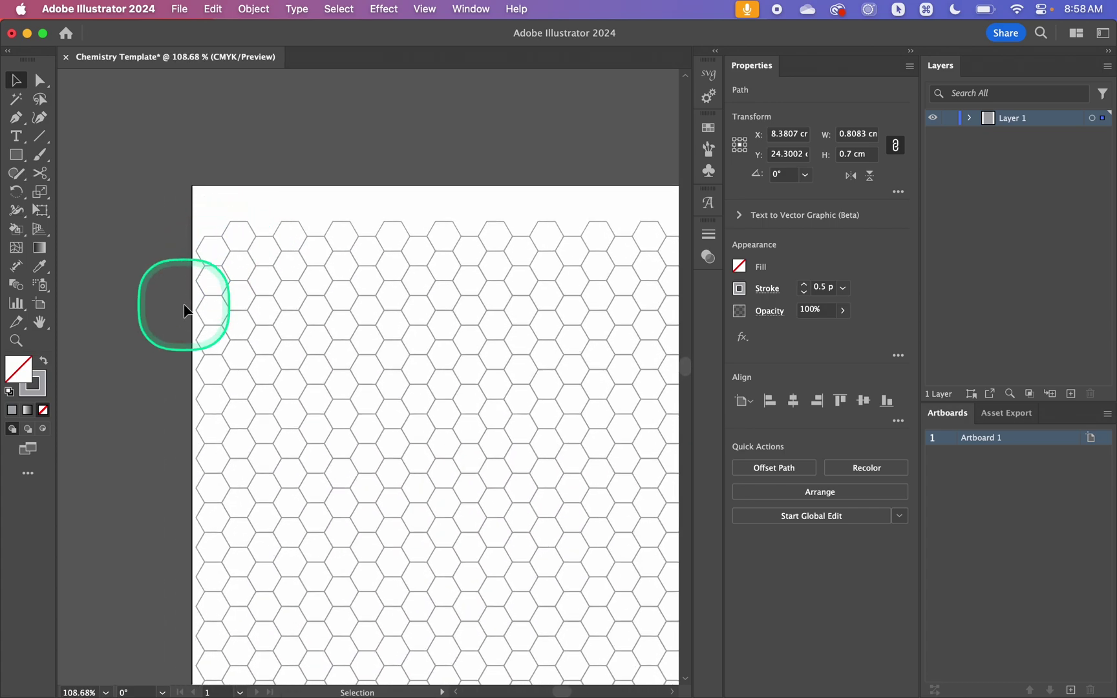
key(super+y)
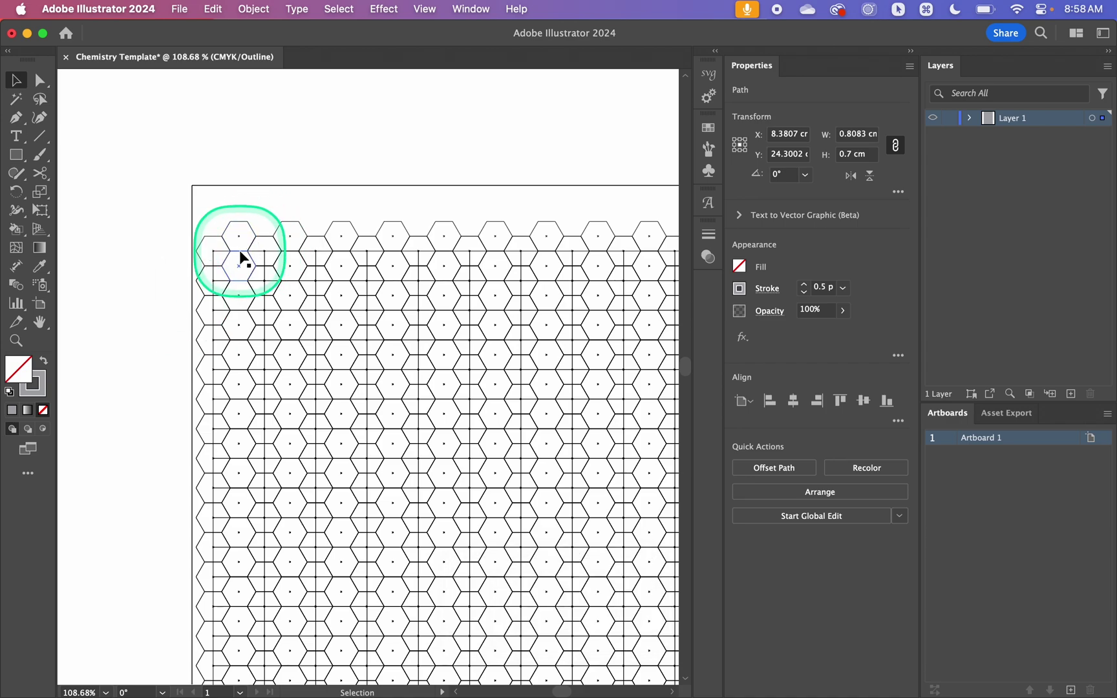
scroll(210, 251, up, 3)
scroll(247, 188, up, 5)
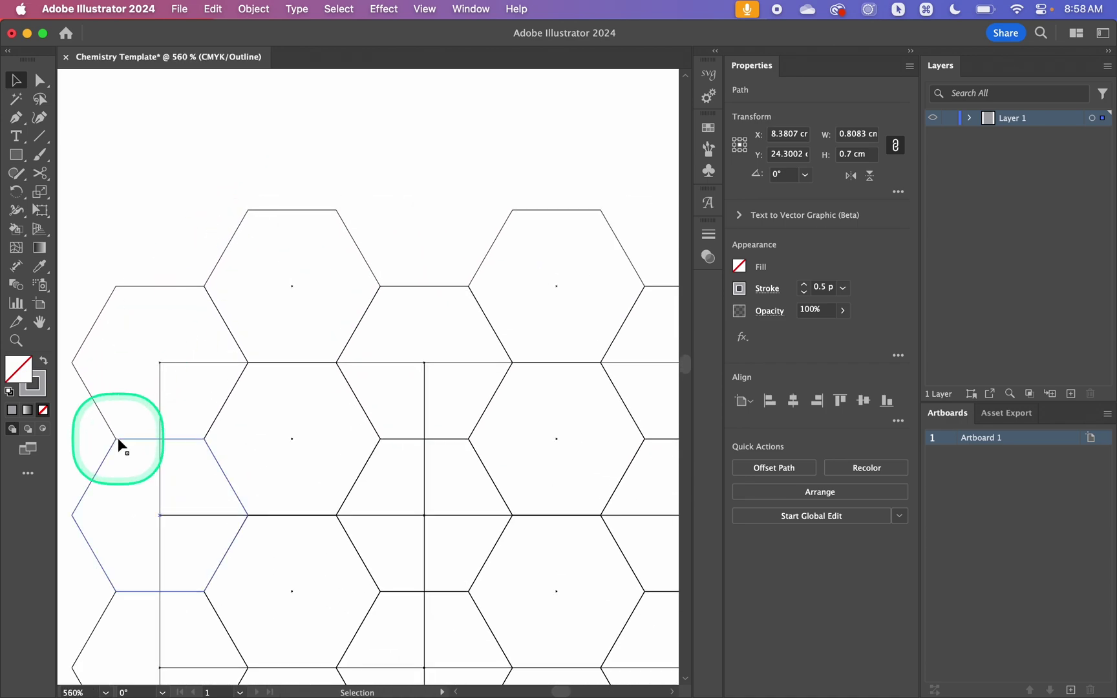
click(161, 391)
scroll(161, 391, down, 5)
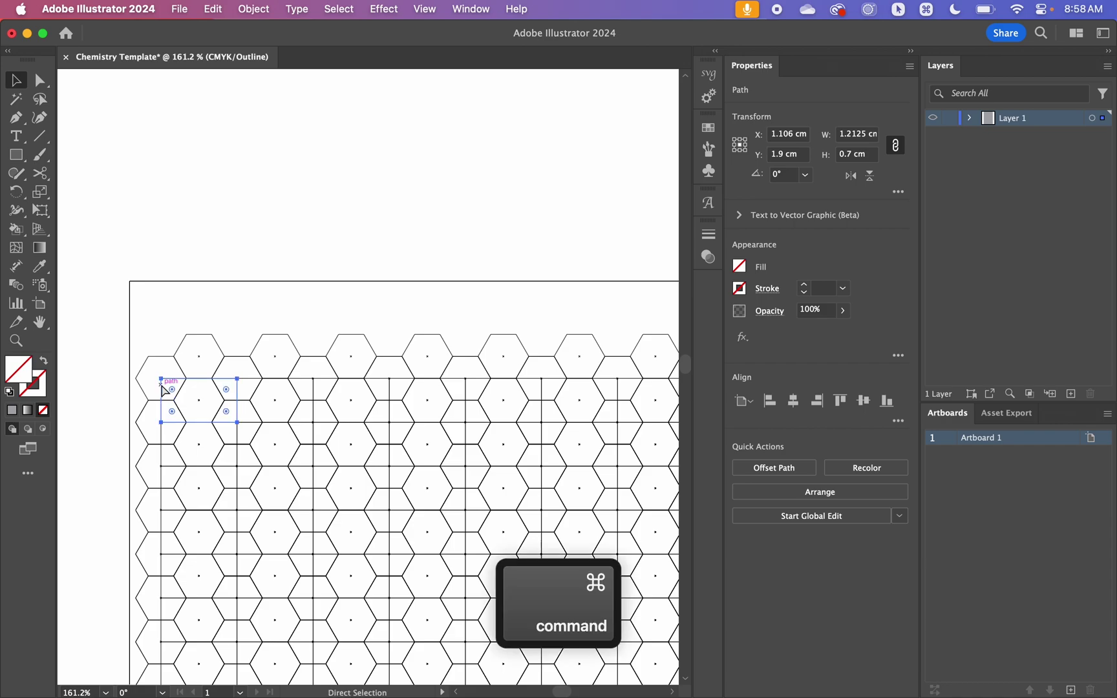
key(super+y)
scroll(163, 390, down, 5)
scroll(162, 387, down, 10)
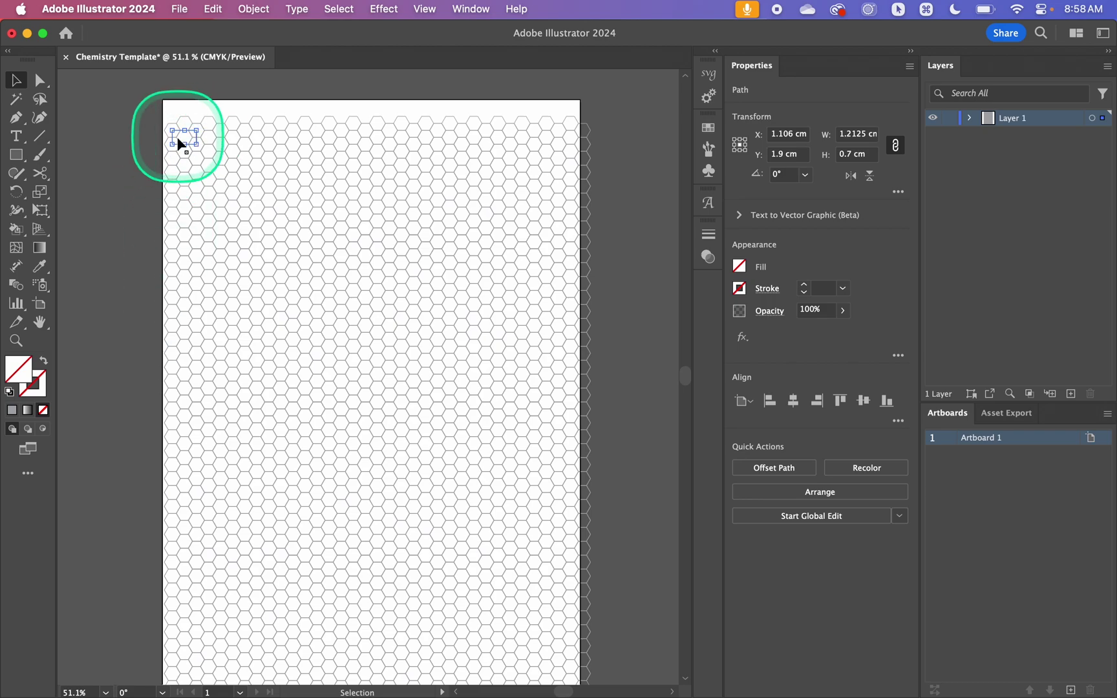
Delete all the invisible tile rectangles that share the selected one's fill and stroke, and check the pattern in outline view.
click(337, 8)
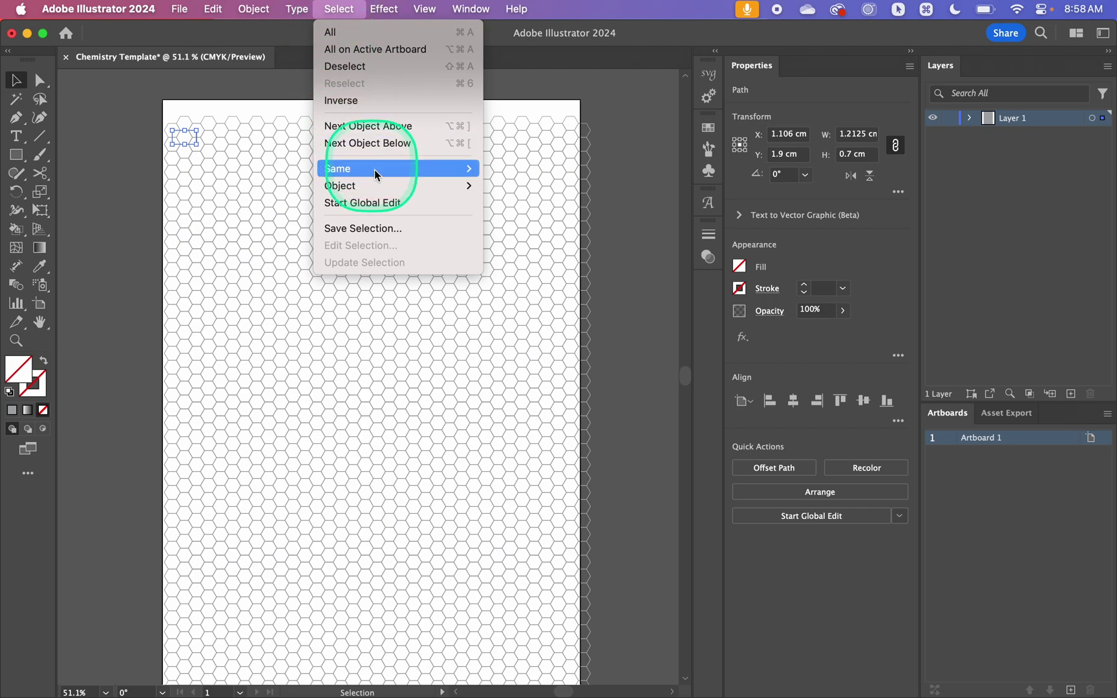
mouse_move(404, 167)
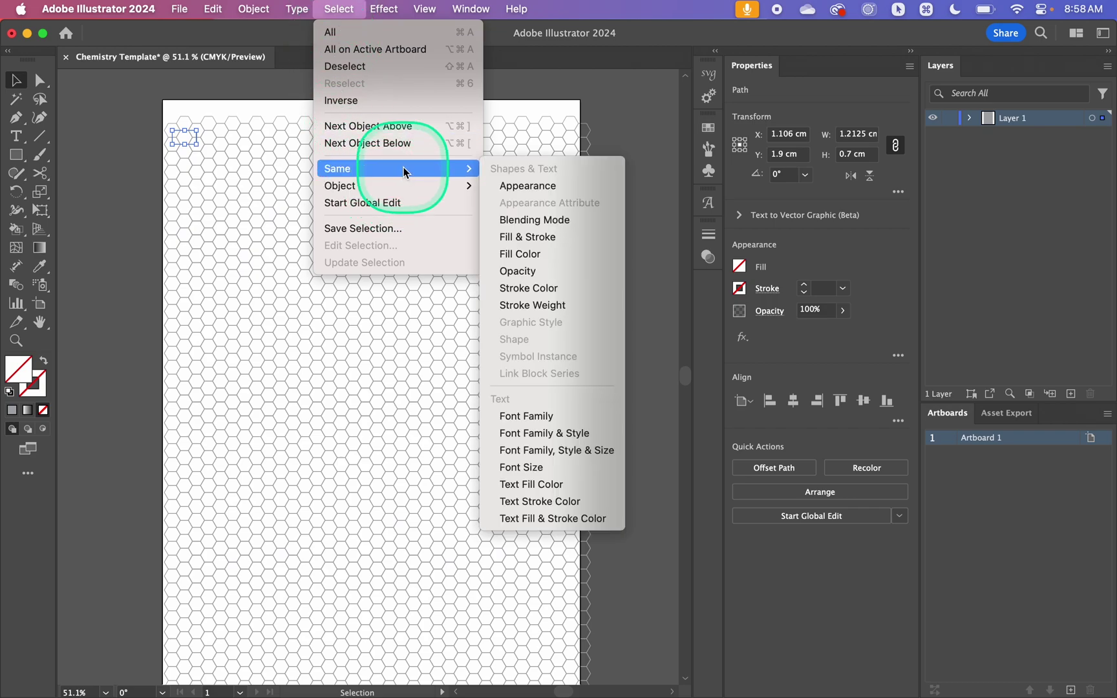
click(547, 236)
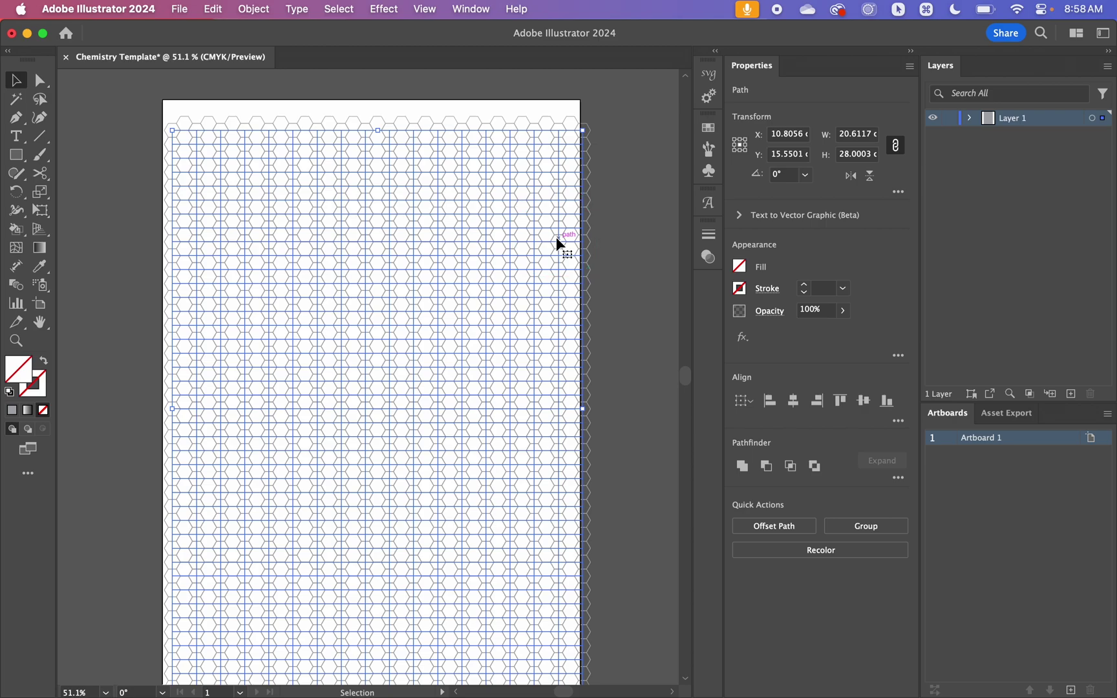
scroll(556, 236, down, 2)
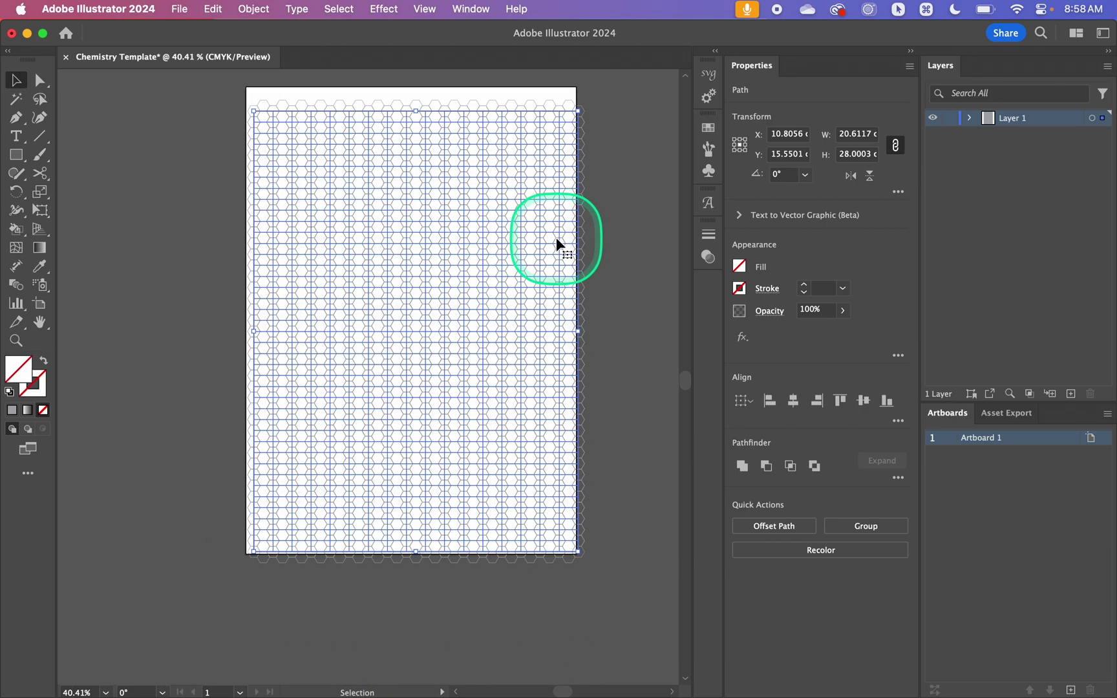
key(Delete)
scroll(557, 237, up, 2)
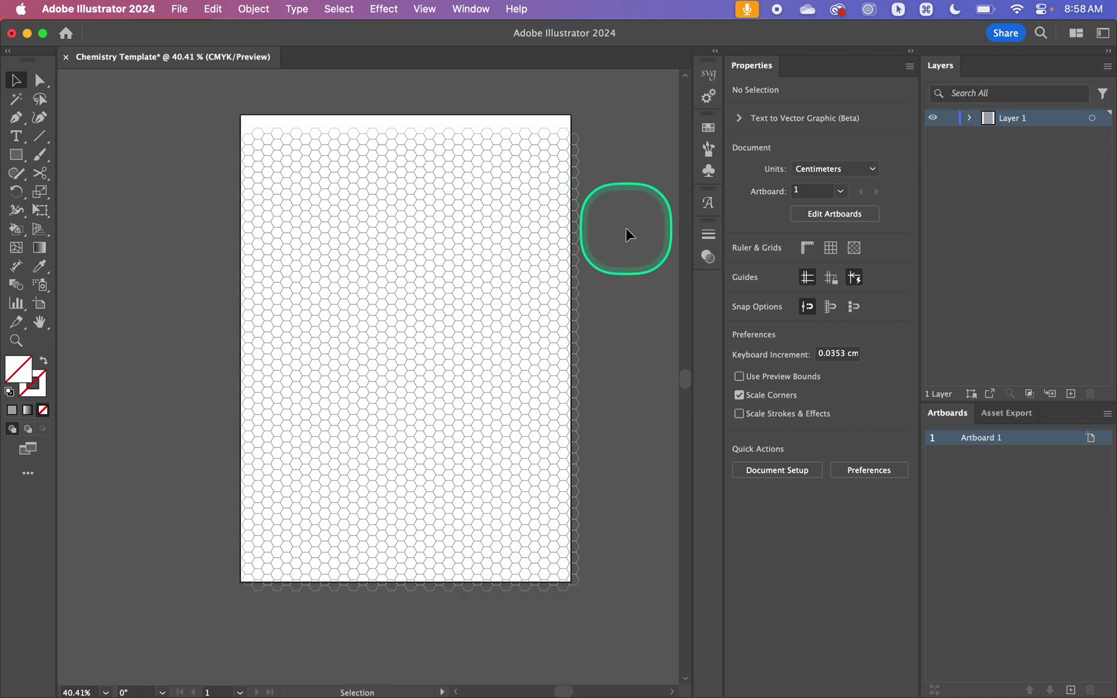
key(super+y)
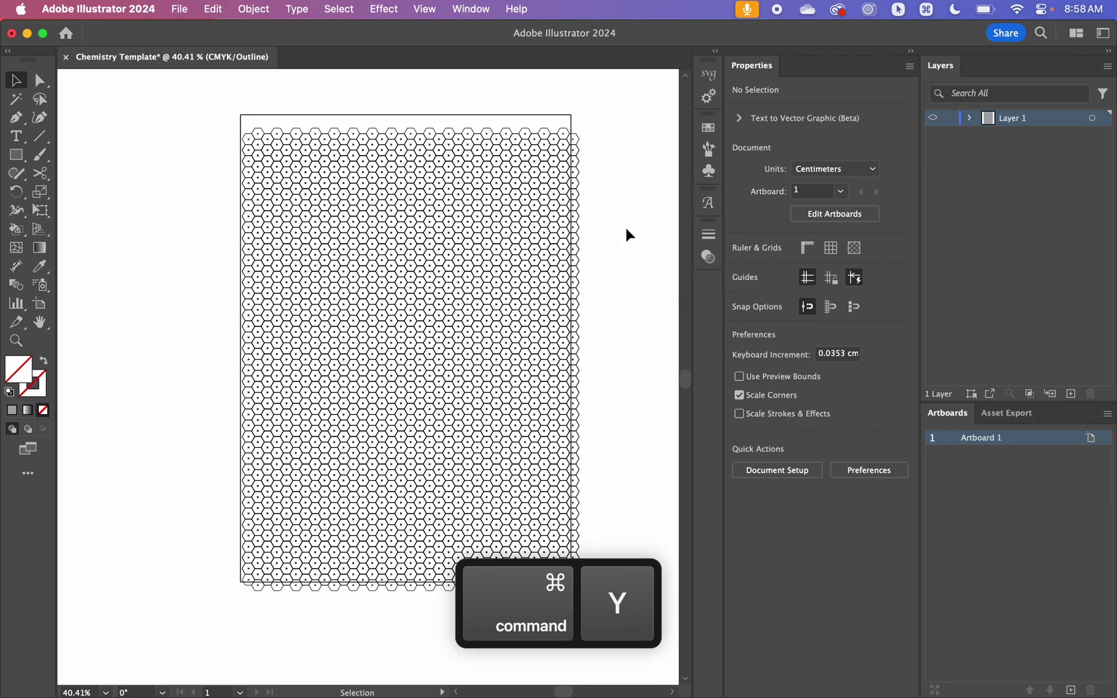
key(super+y)
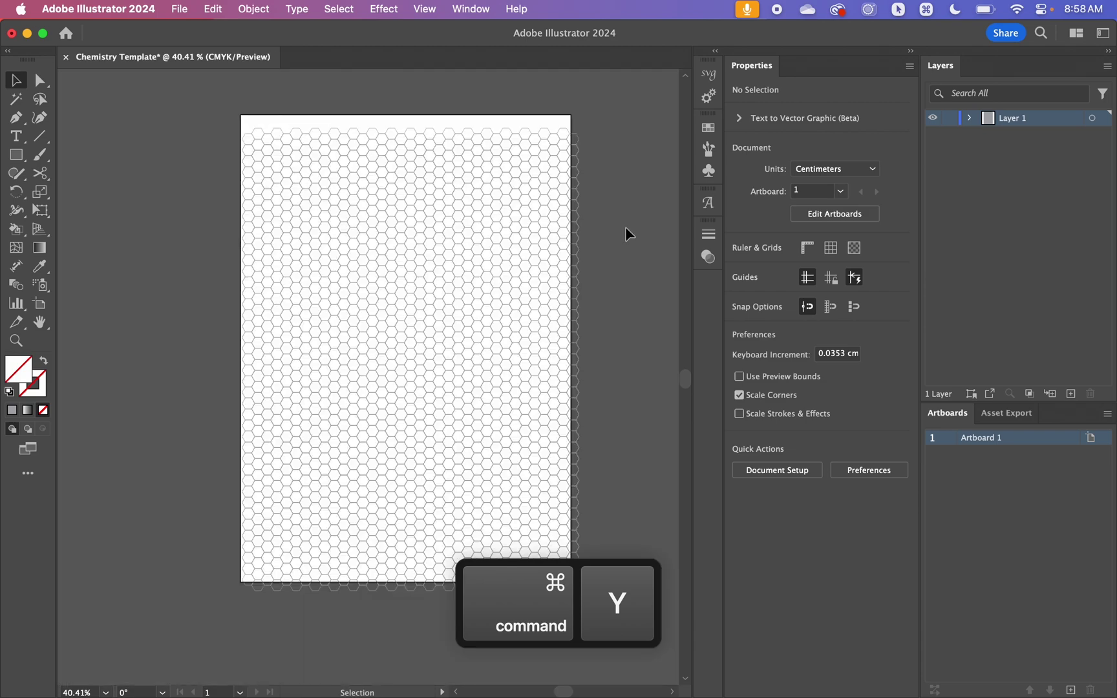
Delete the hexagons that overhang the artboard's right and bottom edges.
drag(619, 121, 582, 564)
drag(576, 609, 573, 608)
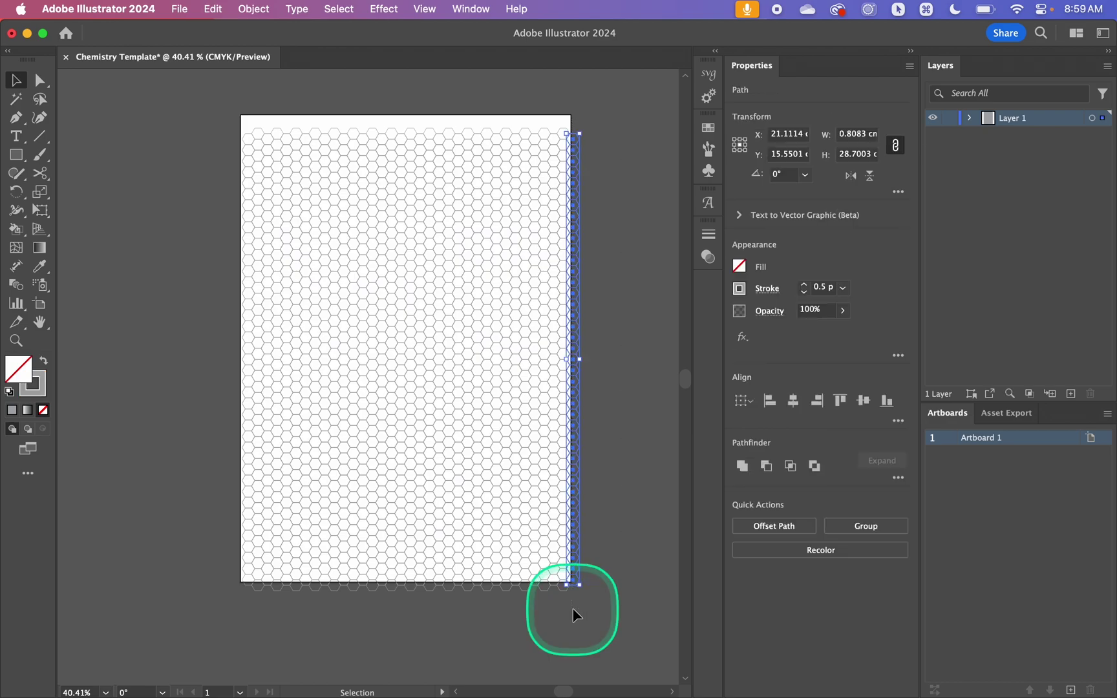
key(BackSpace)
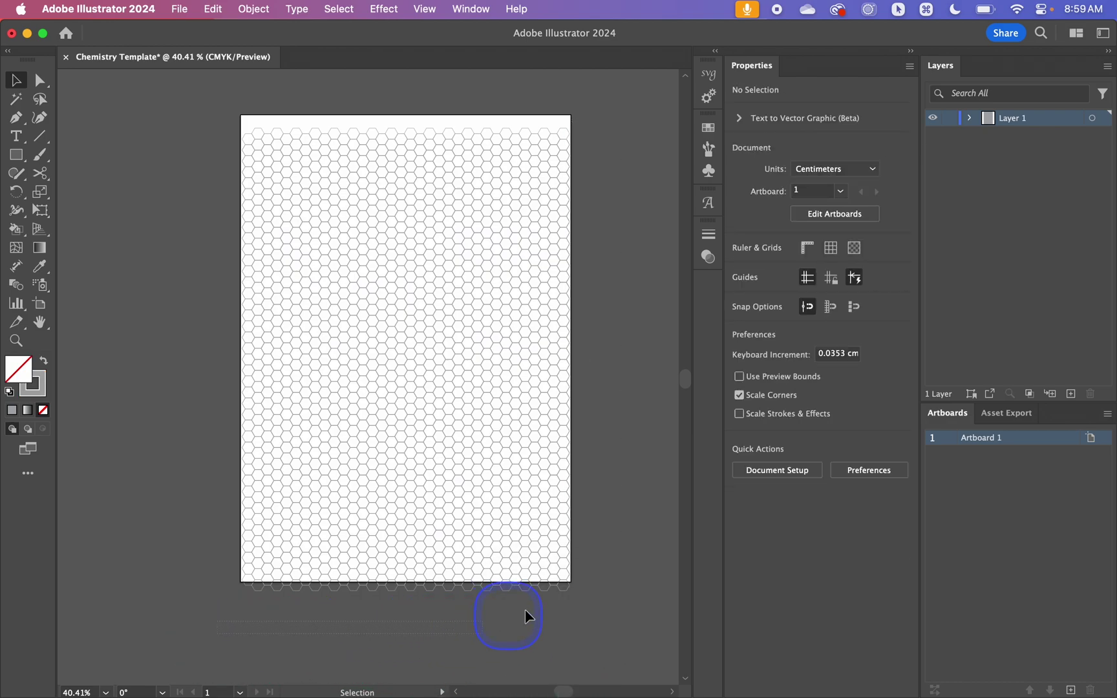
drag(593, 585, 596, 586)
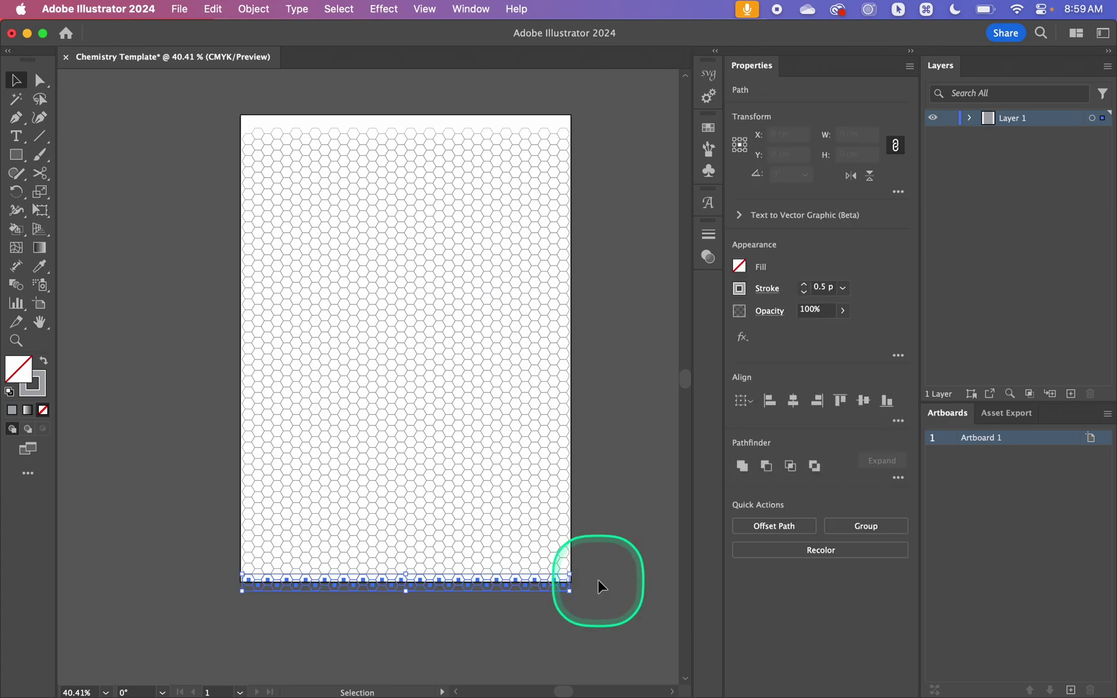
key(BackSpace)
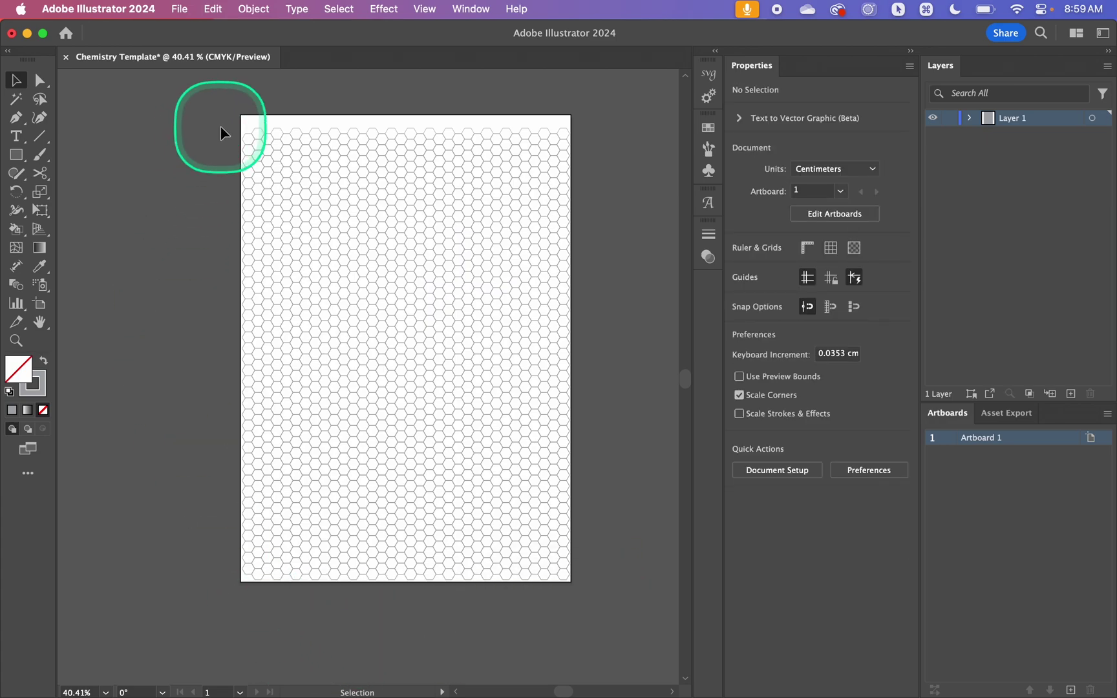
Delete the column of hexagons that overhangs the artboard's left edge.
drag(249, 586, 247, 586)
key(BackSpace)
Group all remaining hexagons and shift the group slightly left so it sits between the artboard's side edges.
drag(289, 653, 608, 100)
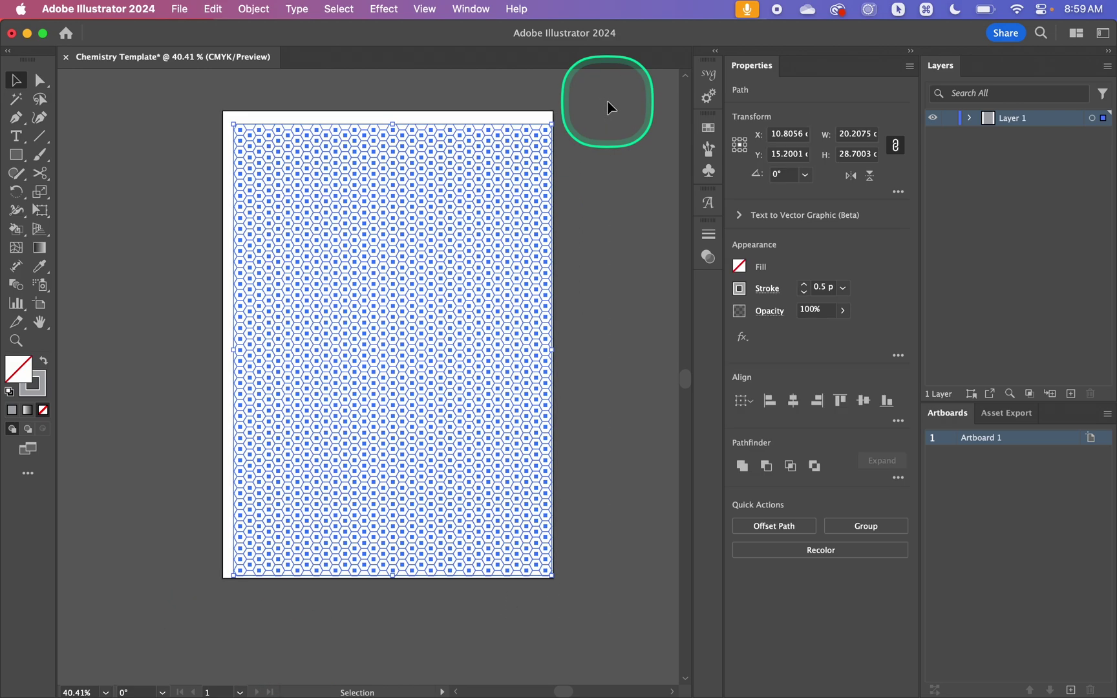
key(super+g)
drag(511, 199, 501, 195)
click(623, 212)
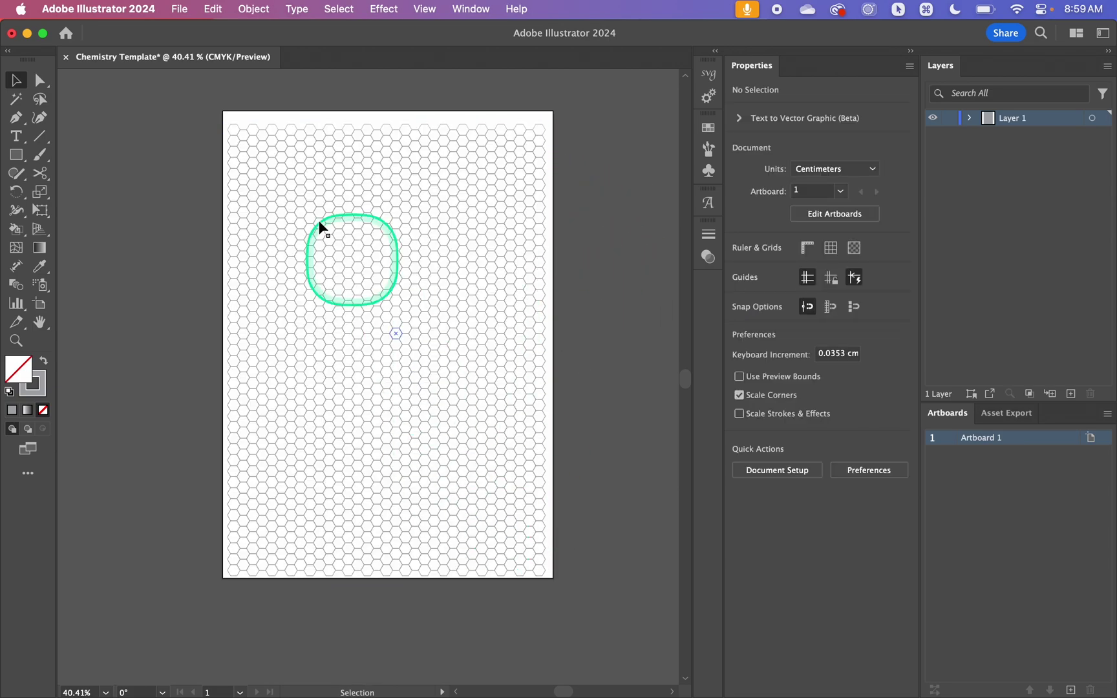
Isolate the hexagon group, delete the uneven hexagons along its top row, and leave isolation mode.
scroll(291, 129, up, 2)
scroll(291, 129, up, 3)
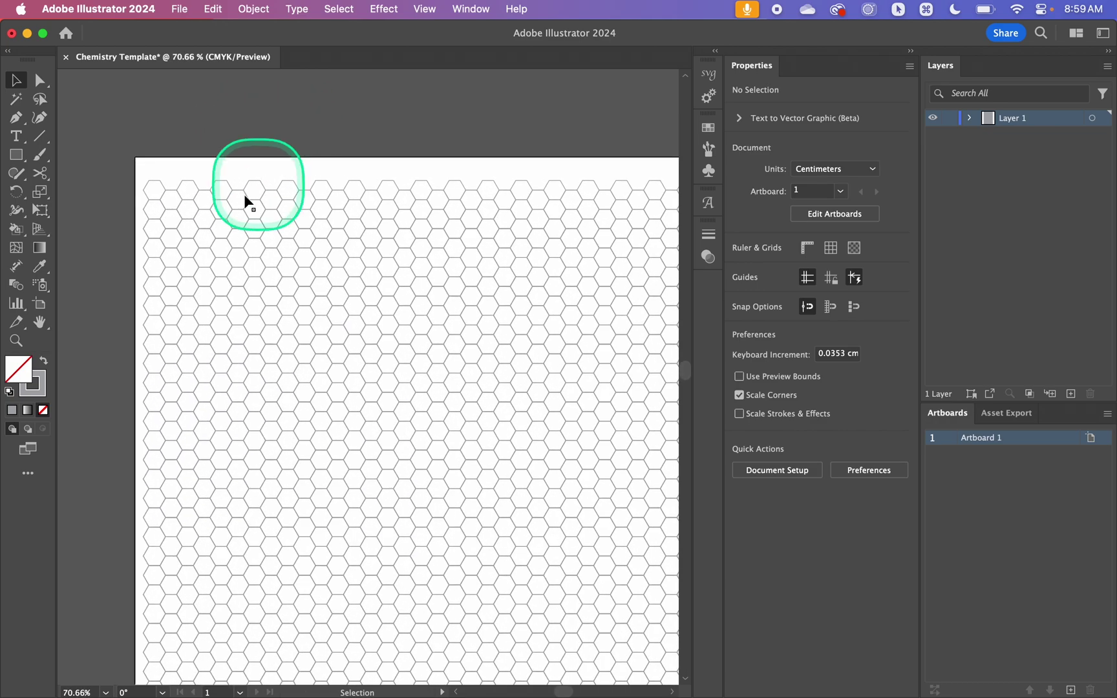
double_click(162, 181)
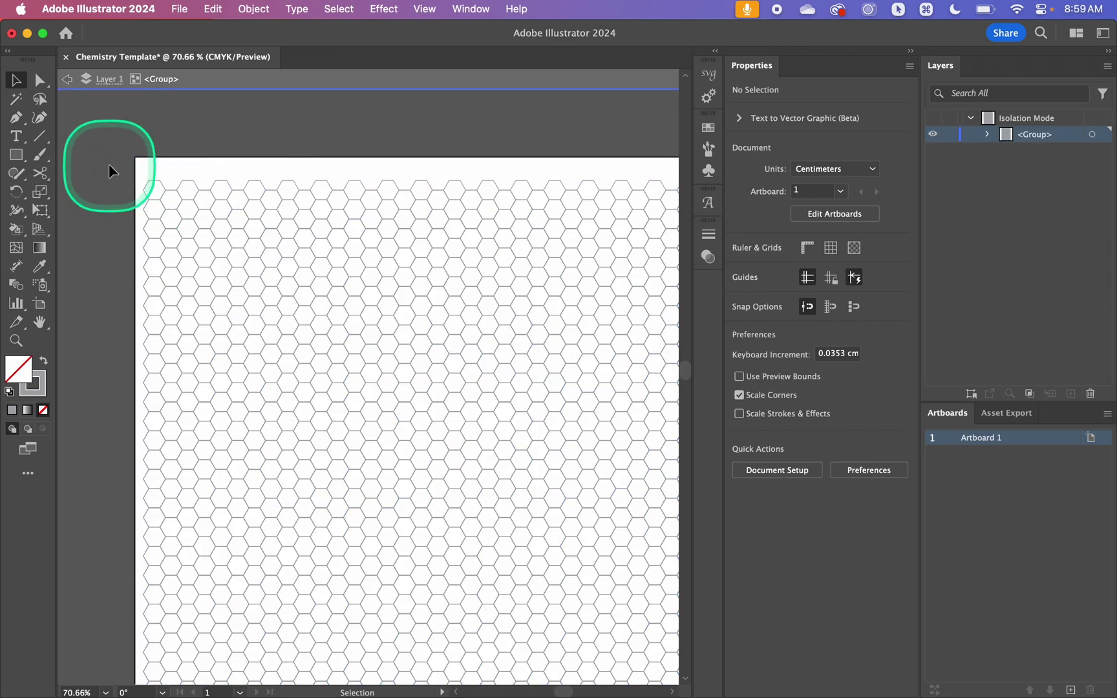
scroll(108, 163, down, 4)
scroll(108, 166, up, 1)
scroll(107, 166, up, 2)
drag(117, 144, 533, 185)
key(BackSpace)
double_click(562, 230)
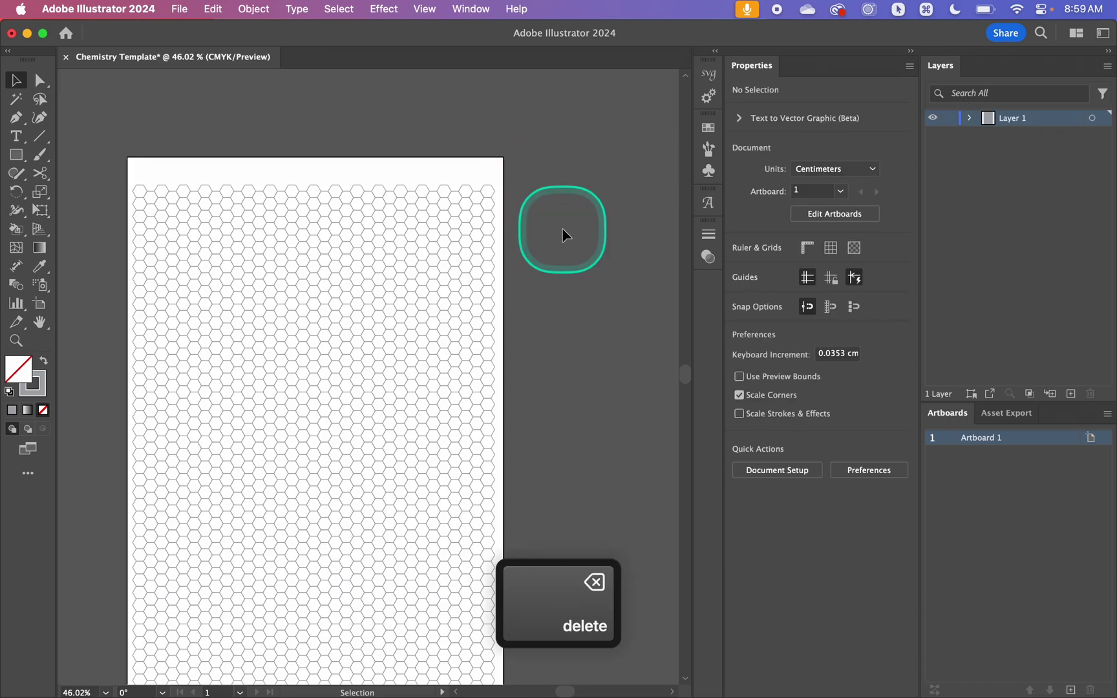
Examine the trimmed hexagon grid up close and across the whole artboard.
scroll(562, 230, down, 5)
scroll(562, 229, up, 5)
scroll(562, 229, down, 2)
scroll(562, 230, left, 2)
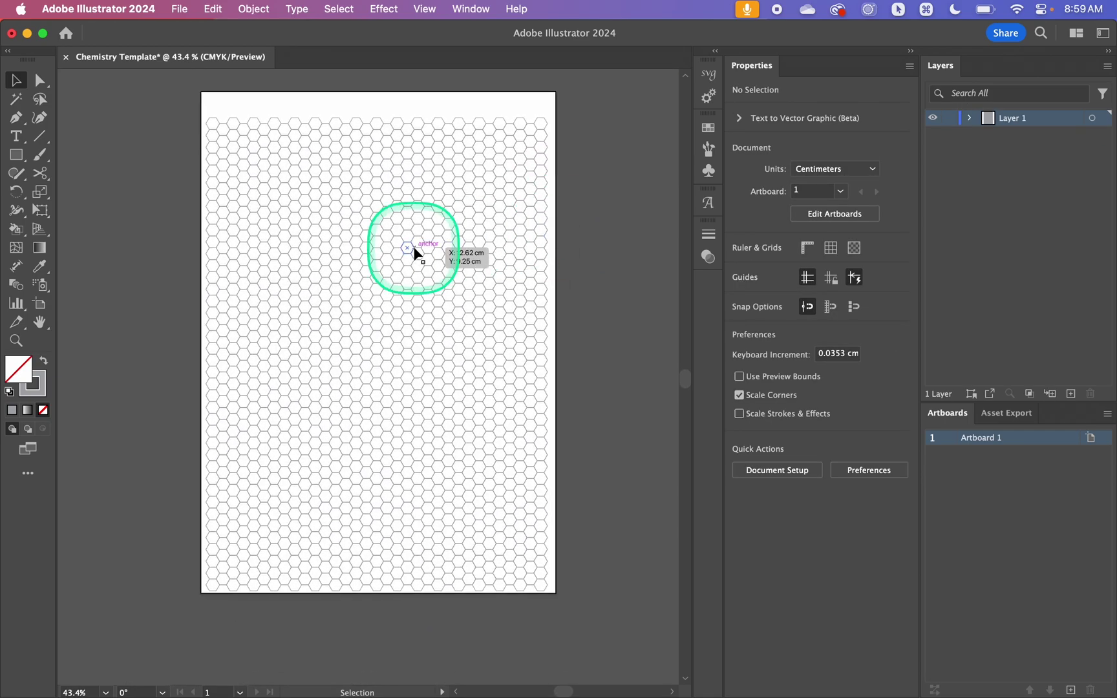
scroll(415, 255, up, 10)
scroll(414, 254, down, 8)
scroll(464, 256, up, 3)
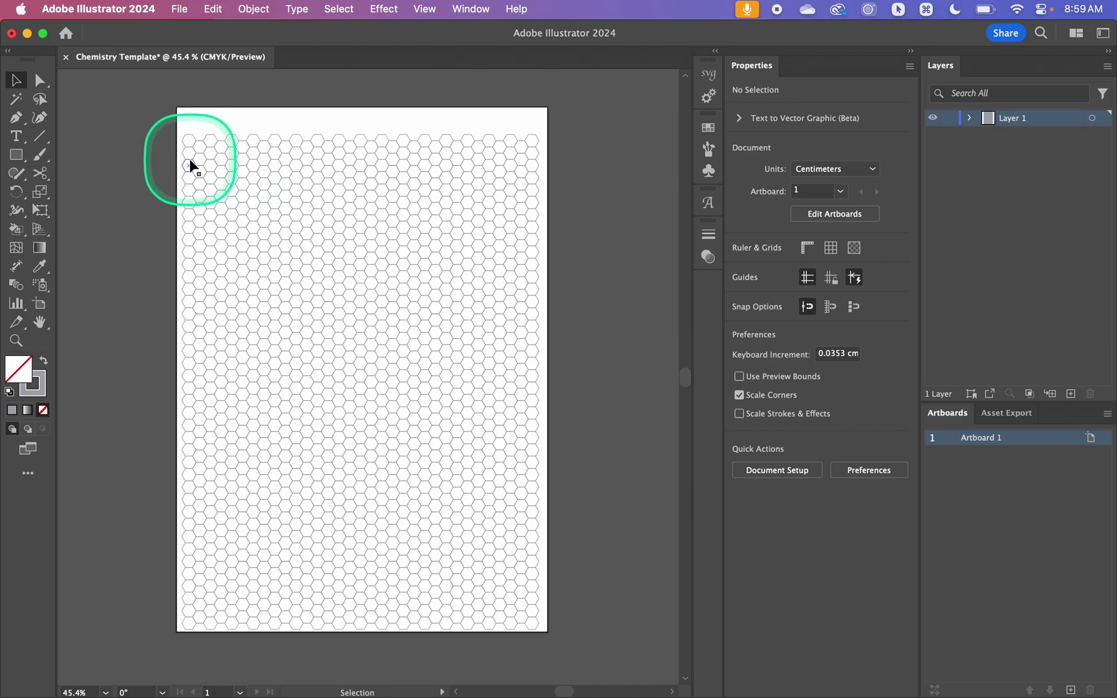
drag(189, 163, 344, 246)
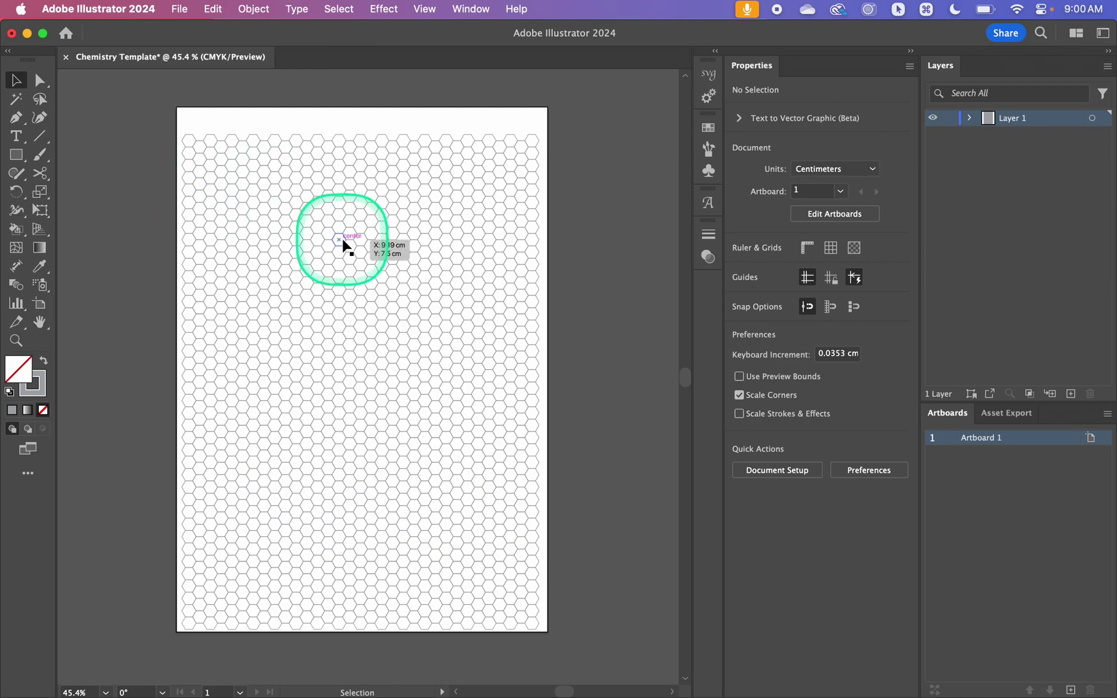